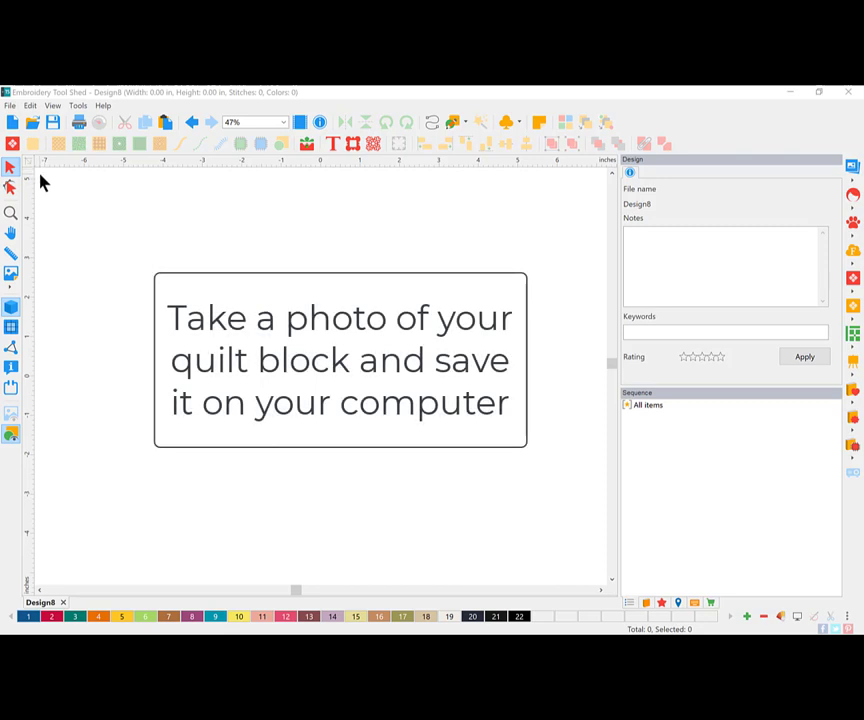
# - Load the quilt photo IMG_7122.JPG as the canvas backdrop and show its backdrop settings
pyautogui.click(12, 107)
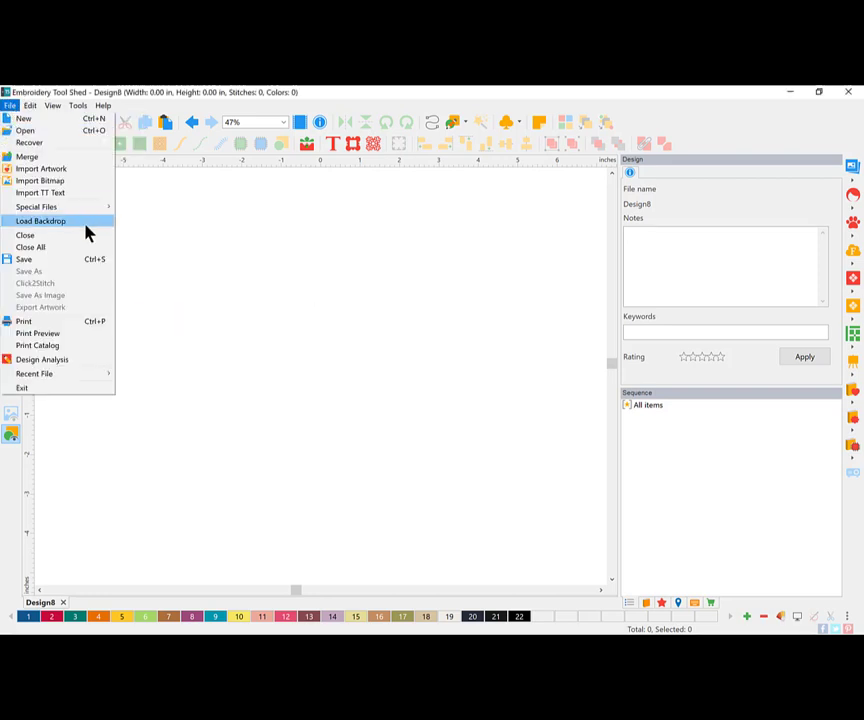
pyautogui.click(84, 222)
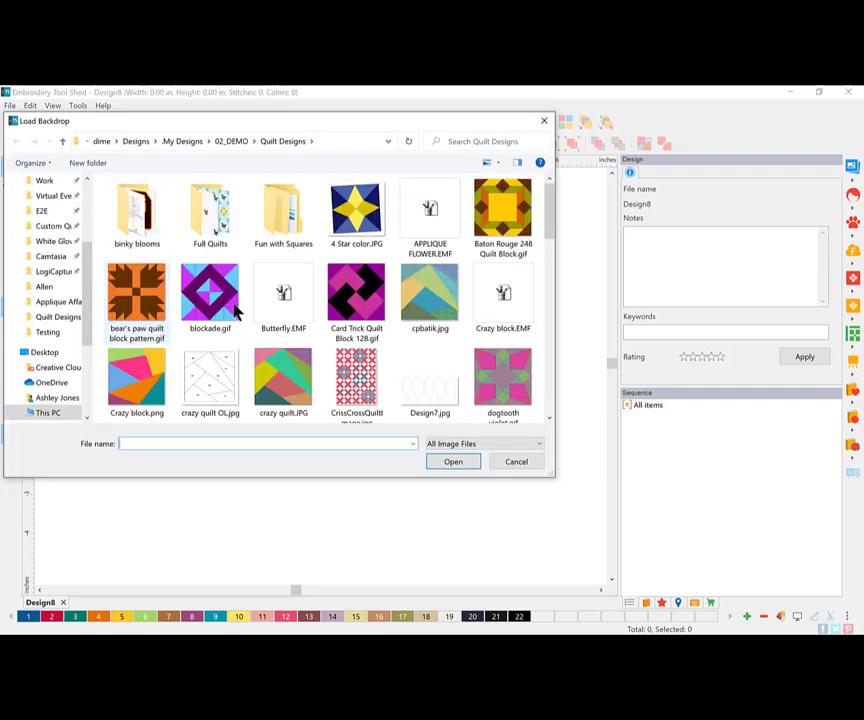
pyautogui.moveTo(552, 215); pyautogui.dragTo(553, 303)
pyautogui.click(428, 288)
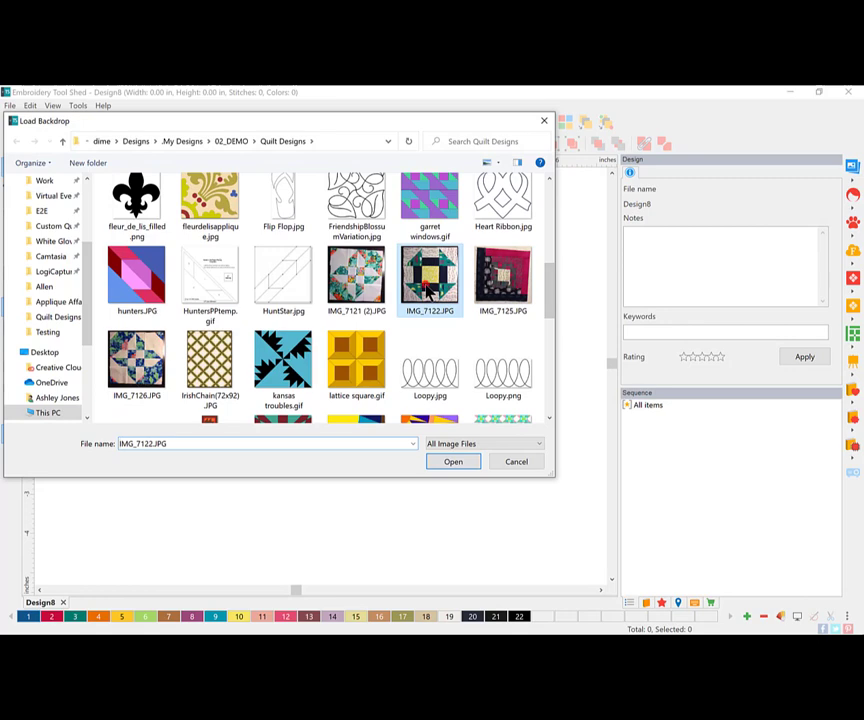
pyautogui.click(450, 464)
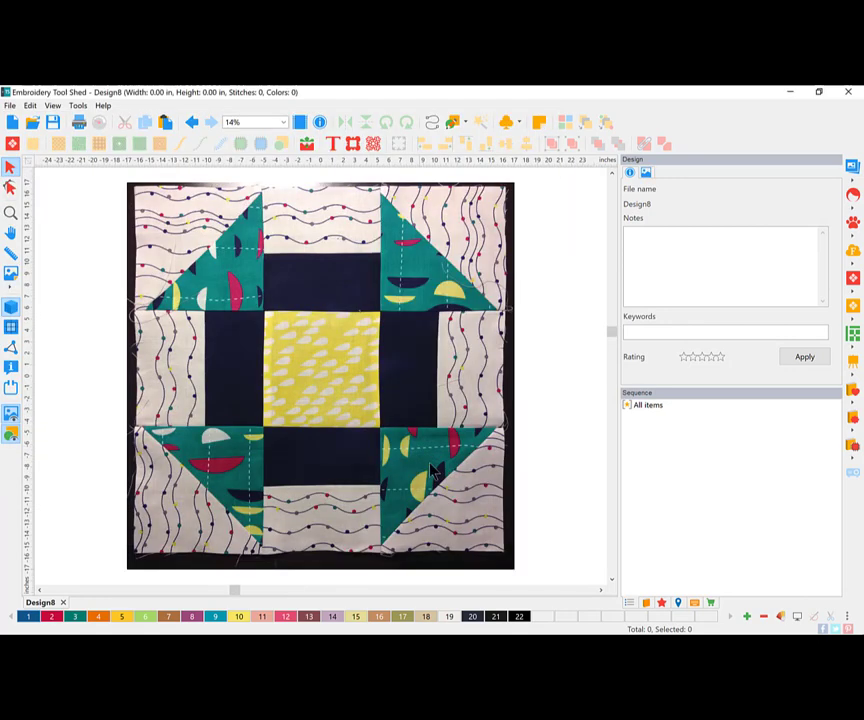
pyautogui.click(647, 174)
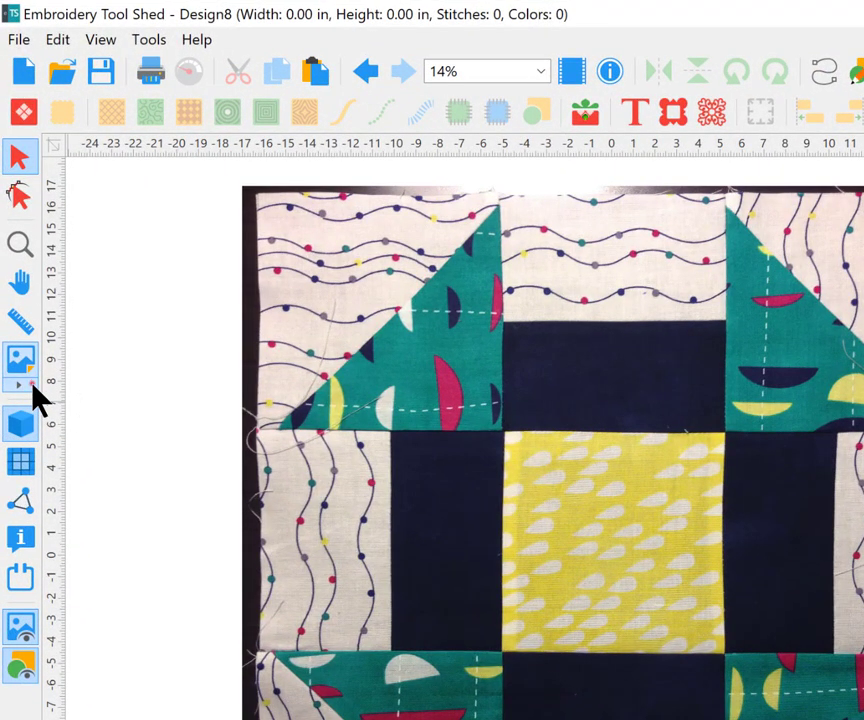
# - Define the backdrop scale by measuring the photo's top edge as 12.5 inches
pyautogui.click(31, 385)
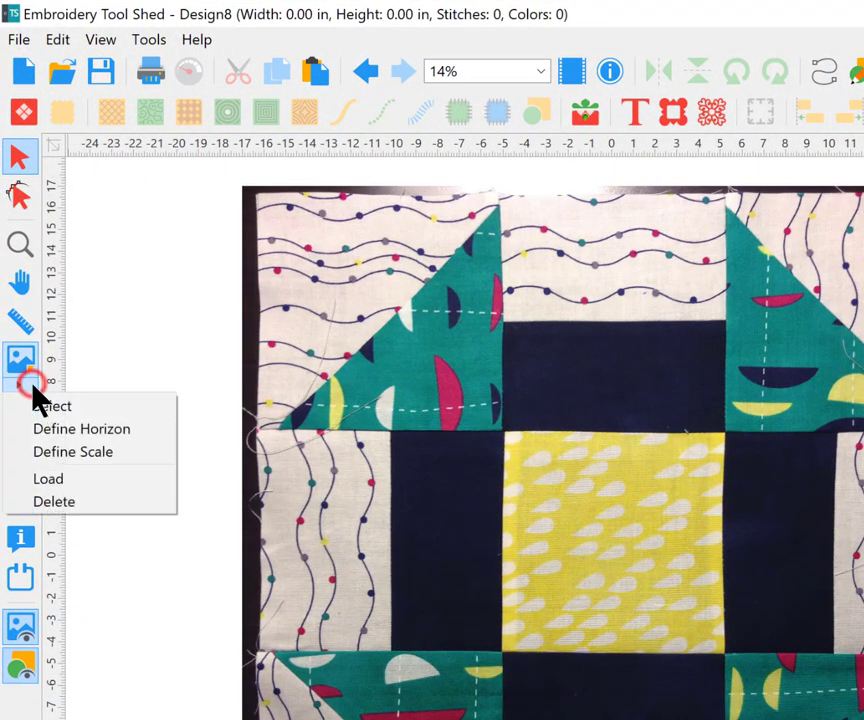
pyautogui.click(146, 452)
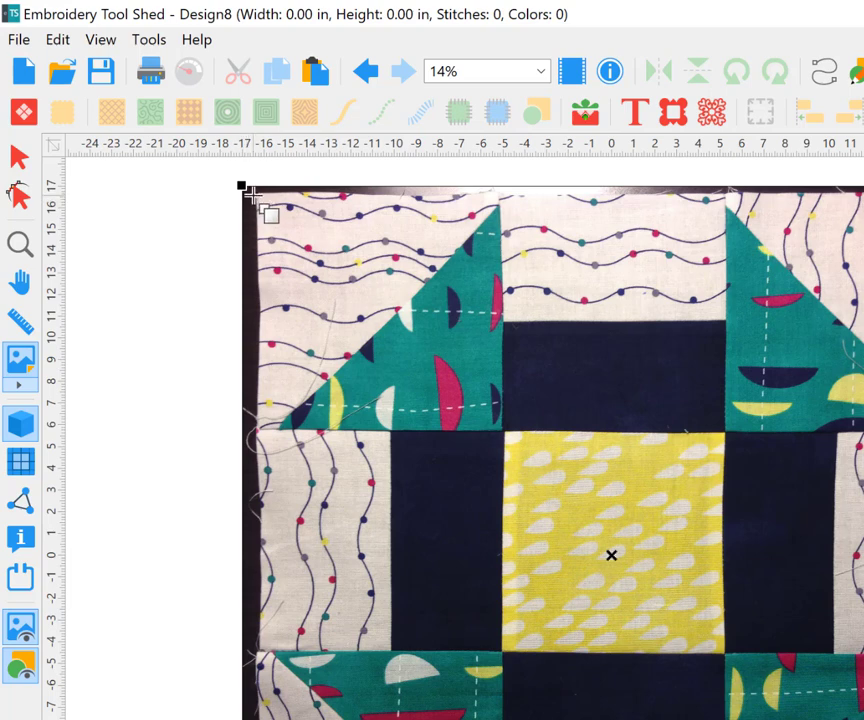
pyautogui.click(249, 194)
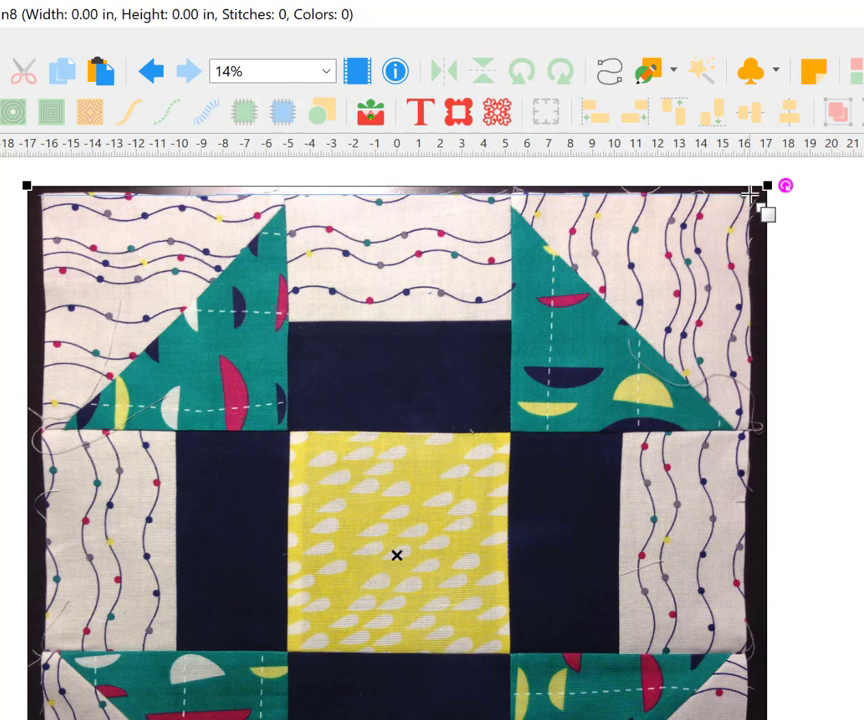
pyautogui.click(752, 193)
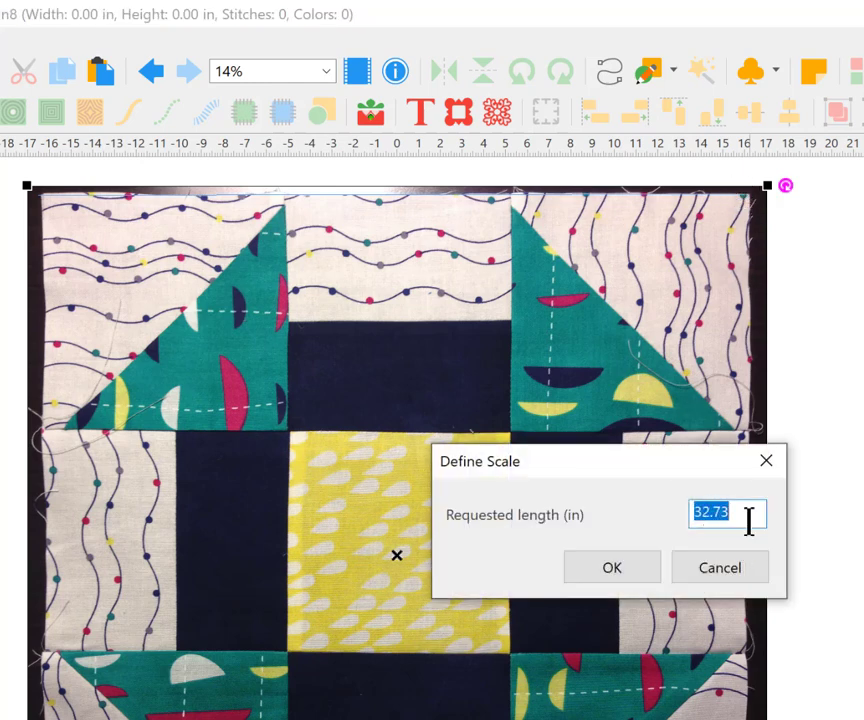
pyautogui.write('12.')
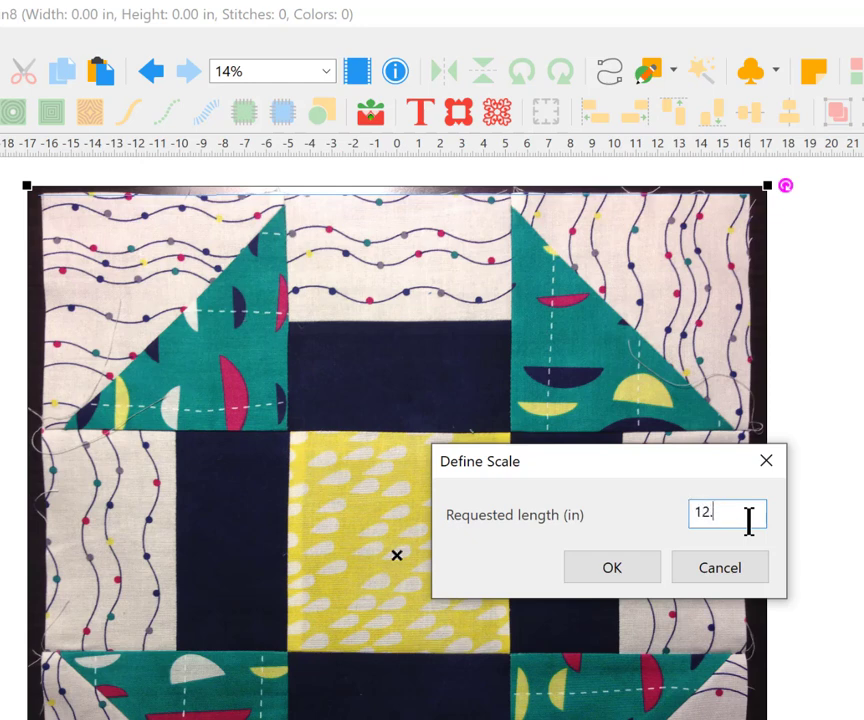
pyautogui.write('5')
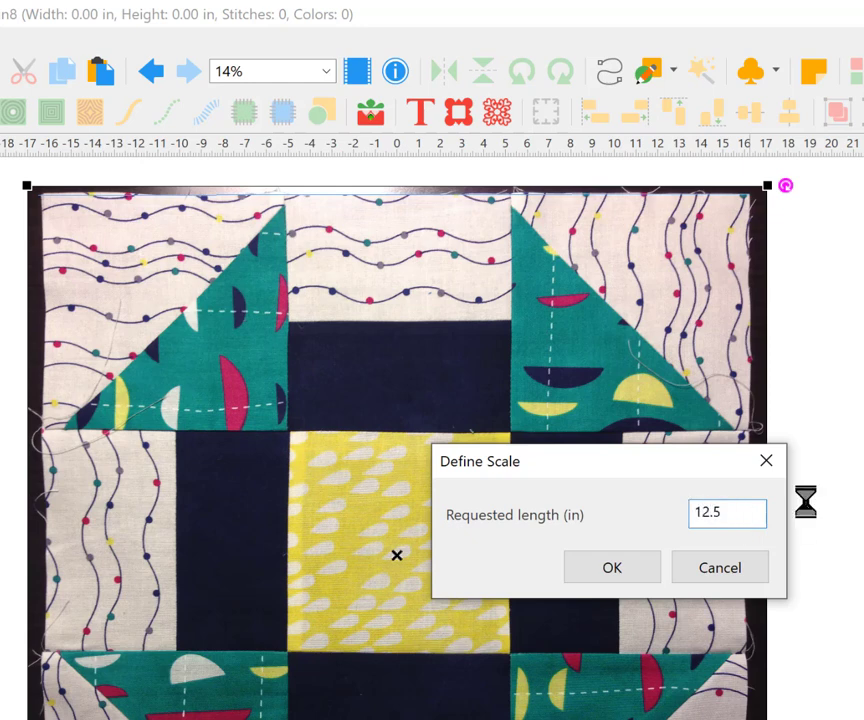
pyautogui.click(613, 576)
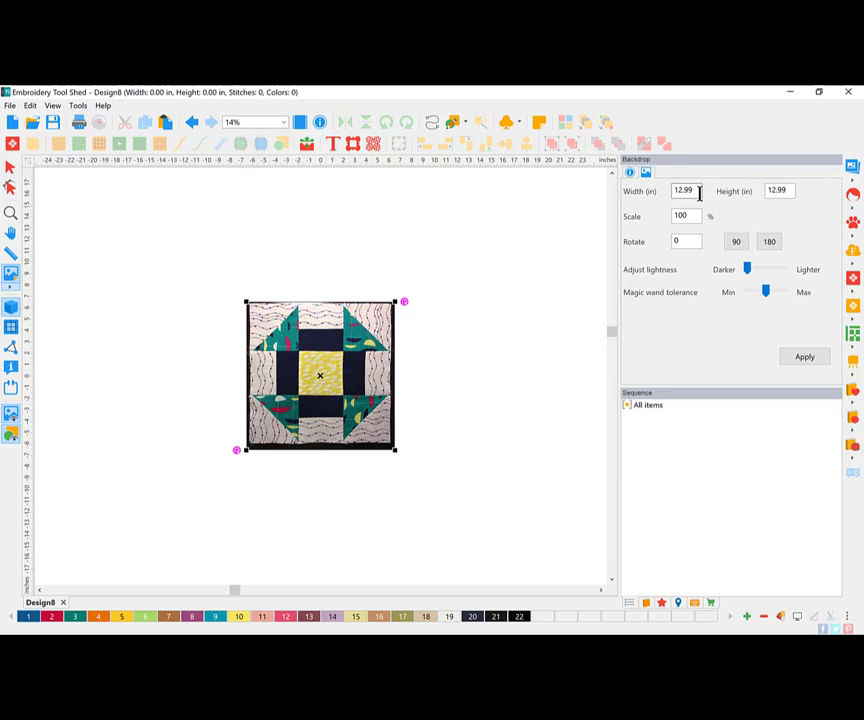
# - Zoom in on the quilt photo and apply a lighter backdrop so it is pale for tracing
pyautogui.click(10, 213)
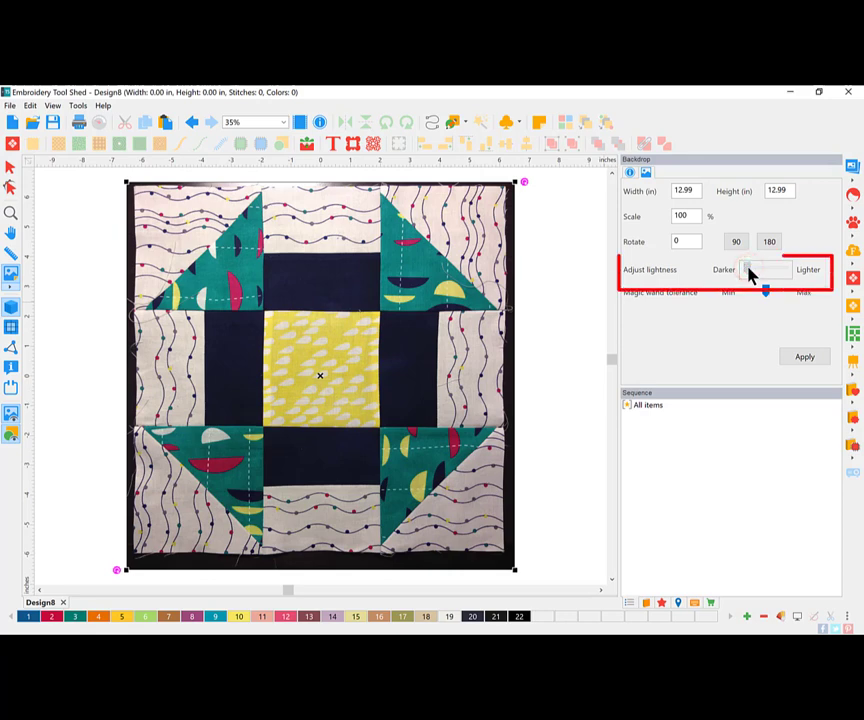
pyautogui.moveTo(750, 270); pyautogui.dragTo(774, 270)
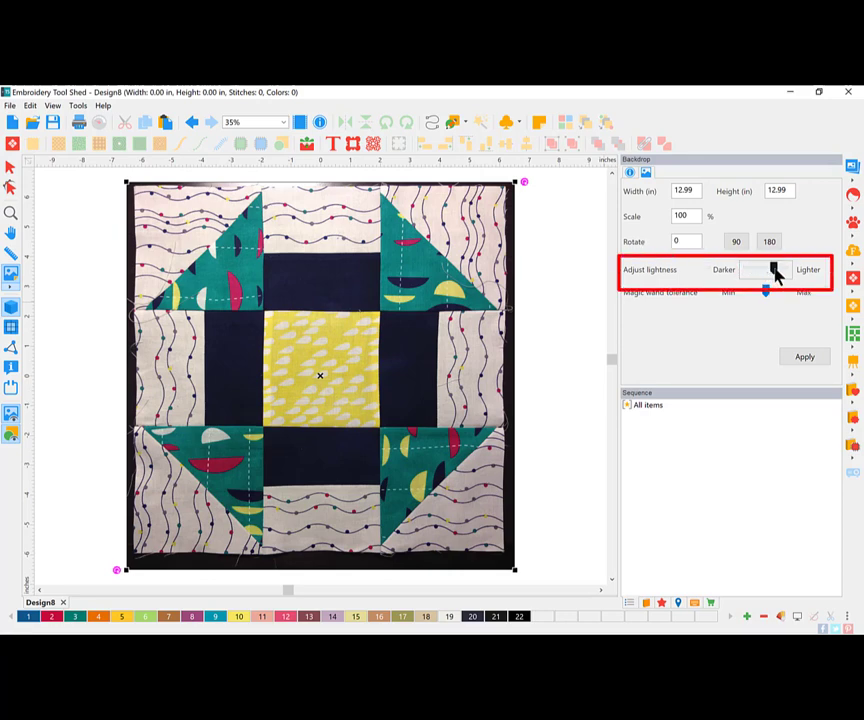
pyautogui.click(804, 359)
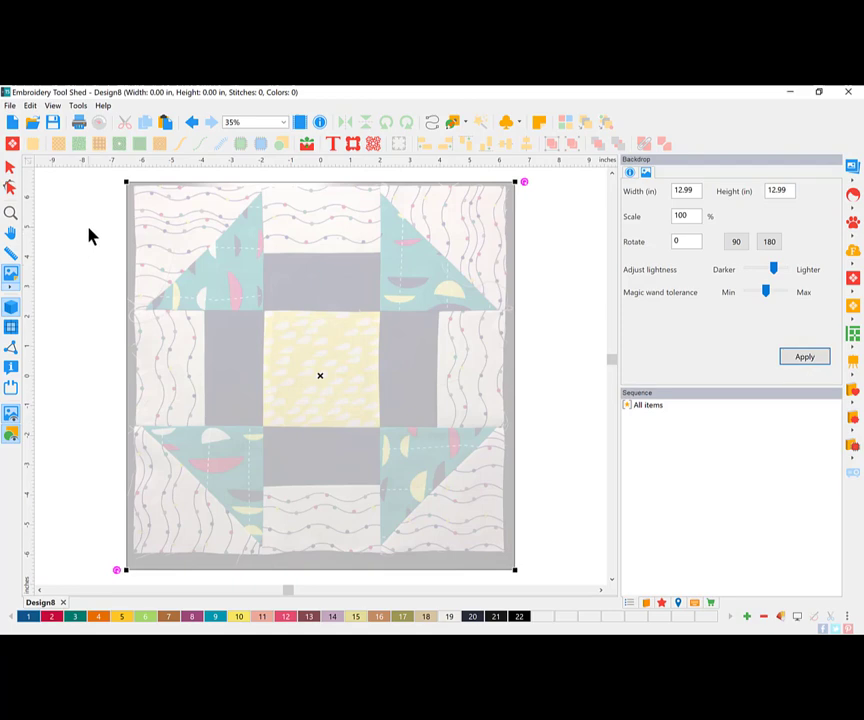
pyautogui.click(11, 106)
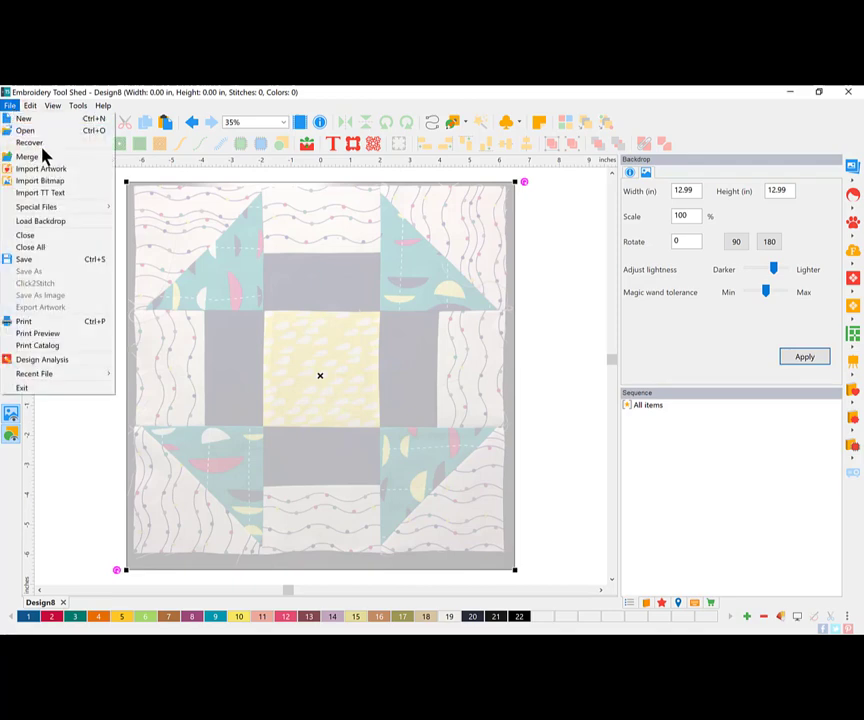
pyautogui.click(93, 162)
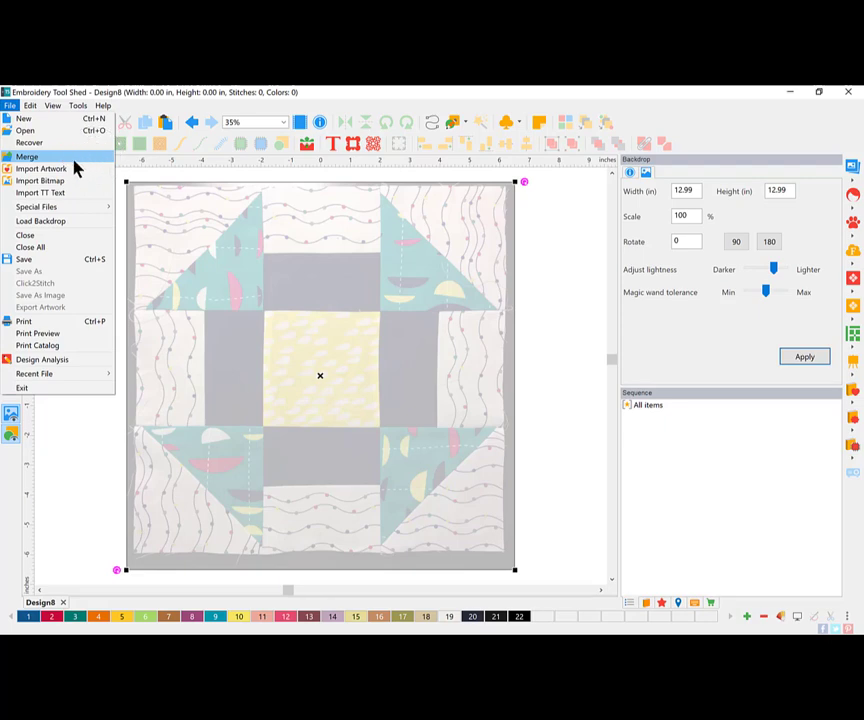
pyautogui.click(90, 452)
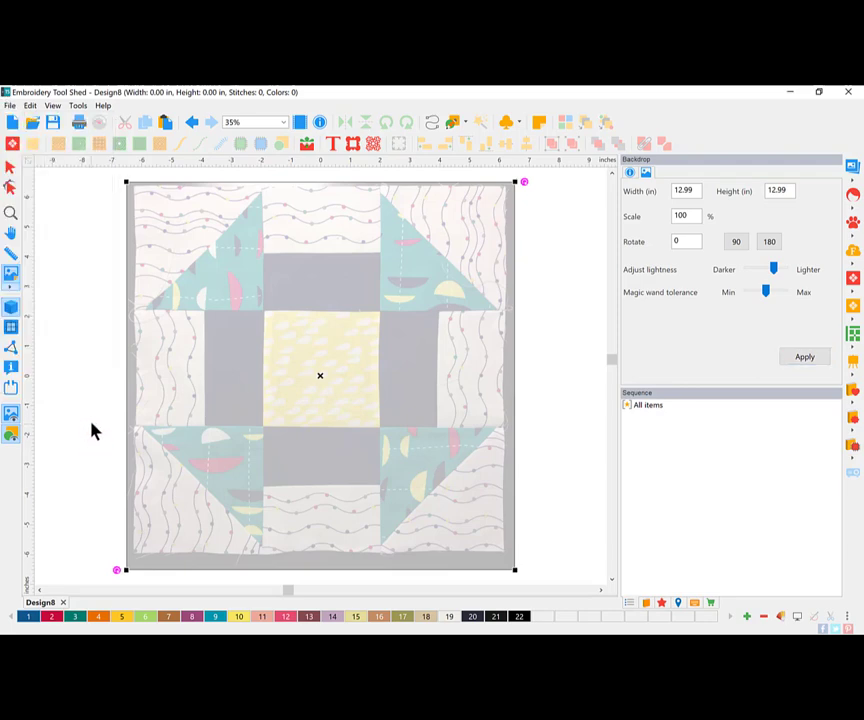
pyautogui.click(306, 148)
# - Browse the embellishment categories and place the first Crisscross 01 block design on the centre square
pyautogui.click(310, 152)
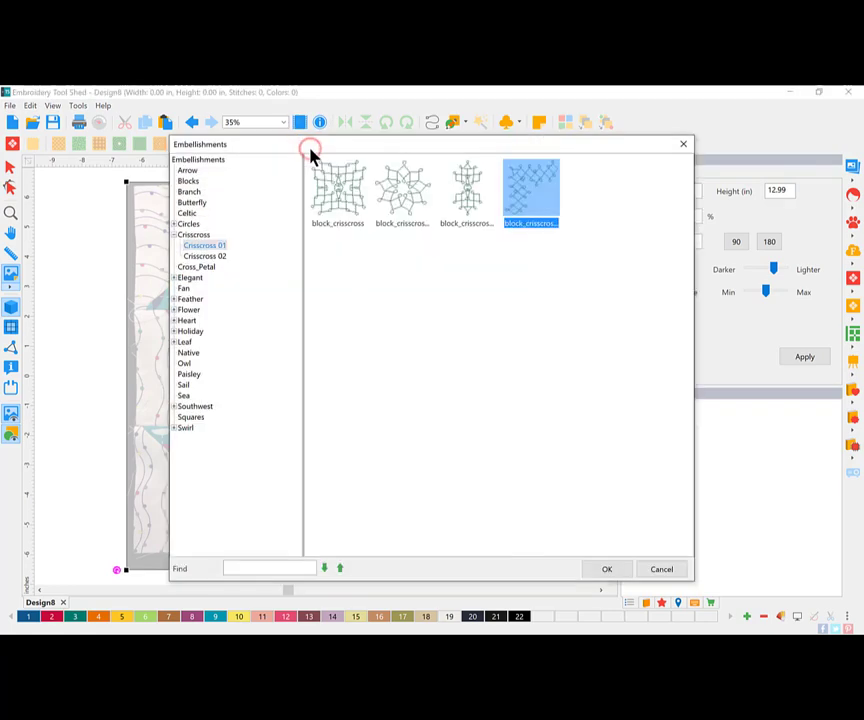
pyautogui.click(186, 171)
pyautogui.click(194, 182)
pyautogui.click(191, 193)
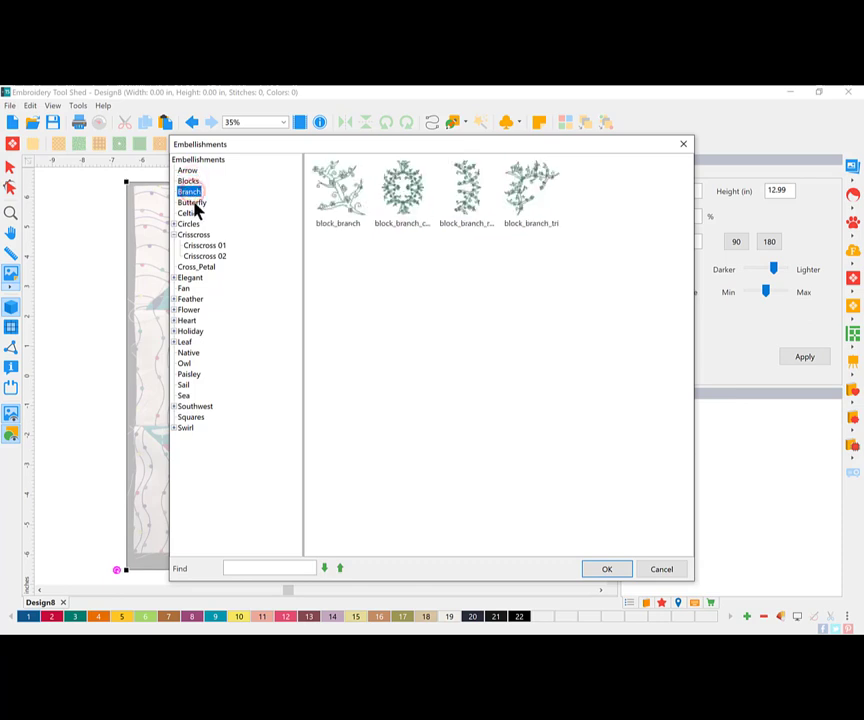
pyautogui.click(194, 203)
pyautogui.click(189, 214)
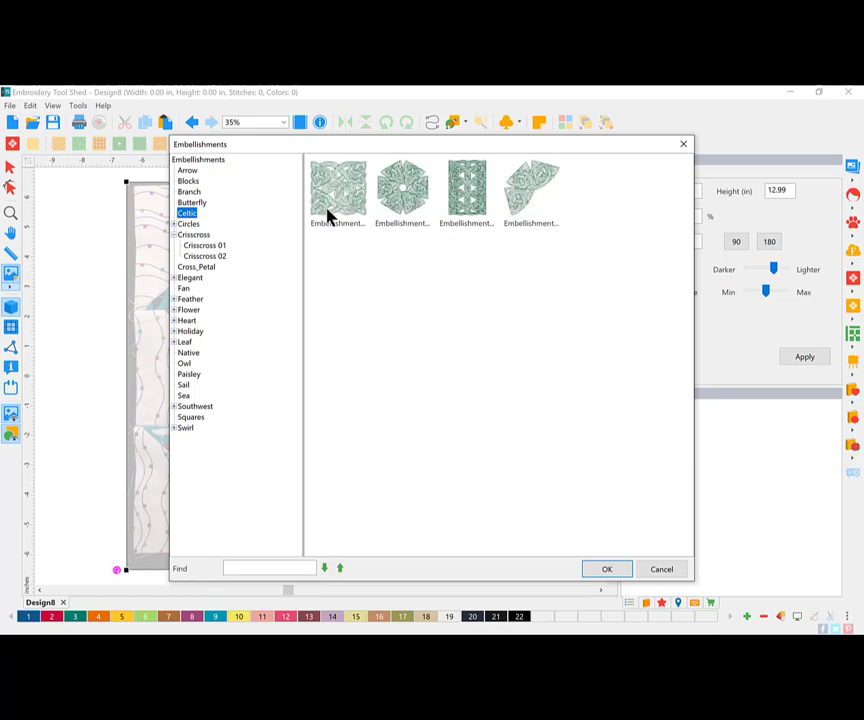
pyautogui.click(191, 236)
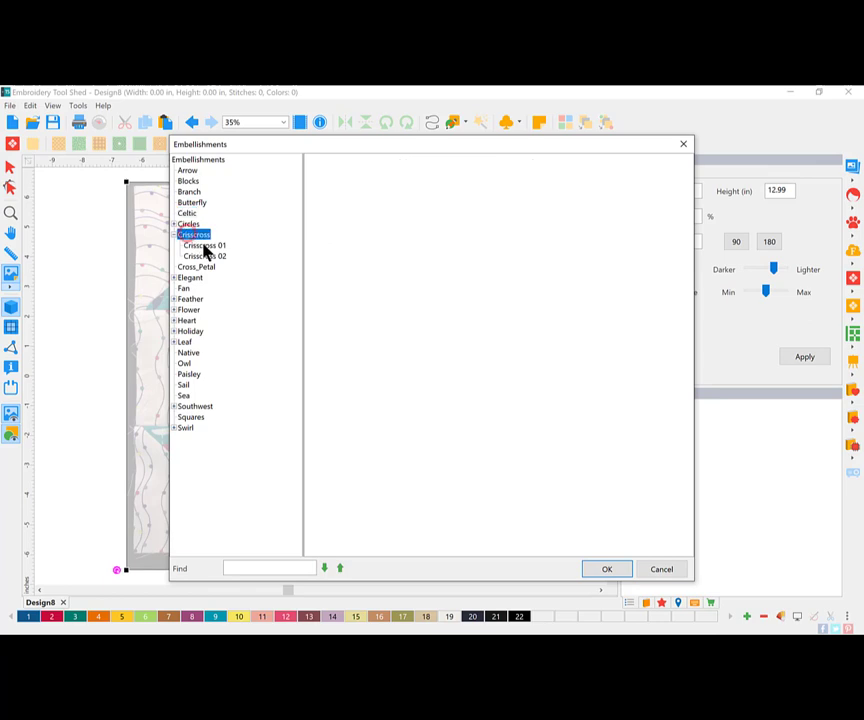
pyautogui.click(205, 248)
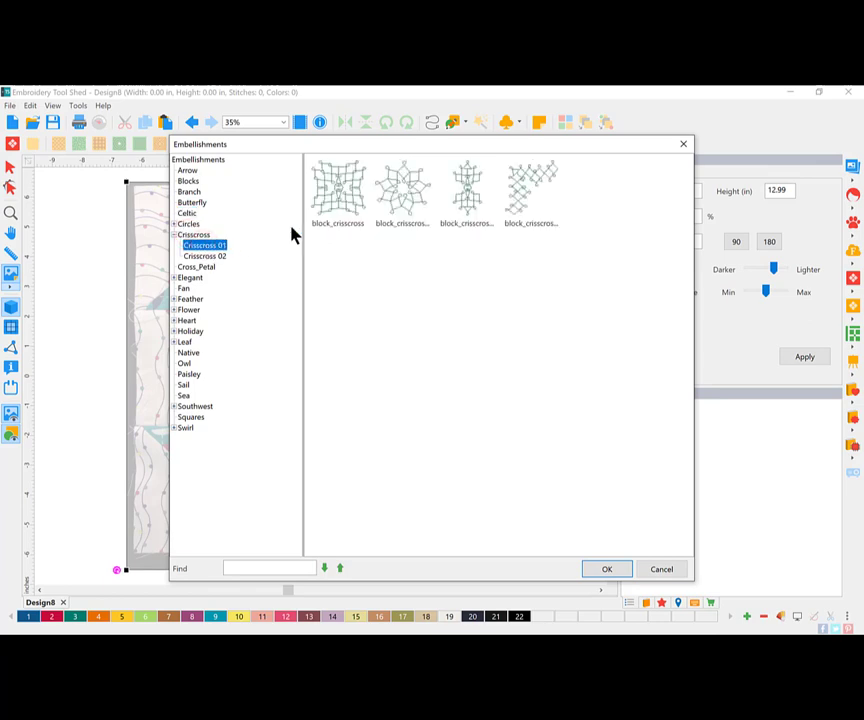
pyautogui.click(343, 200)
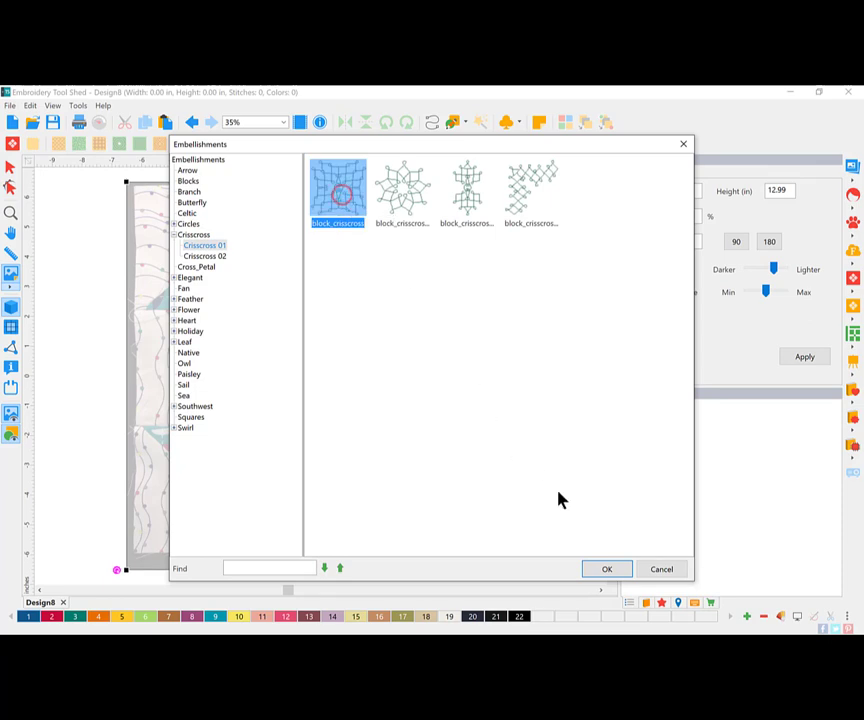
pyautogui.click(606, 572)
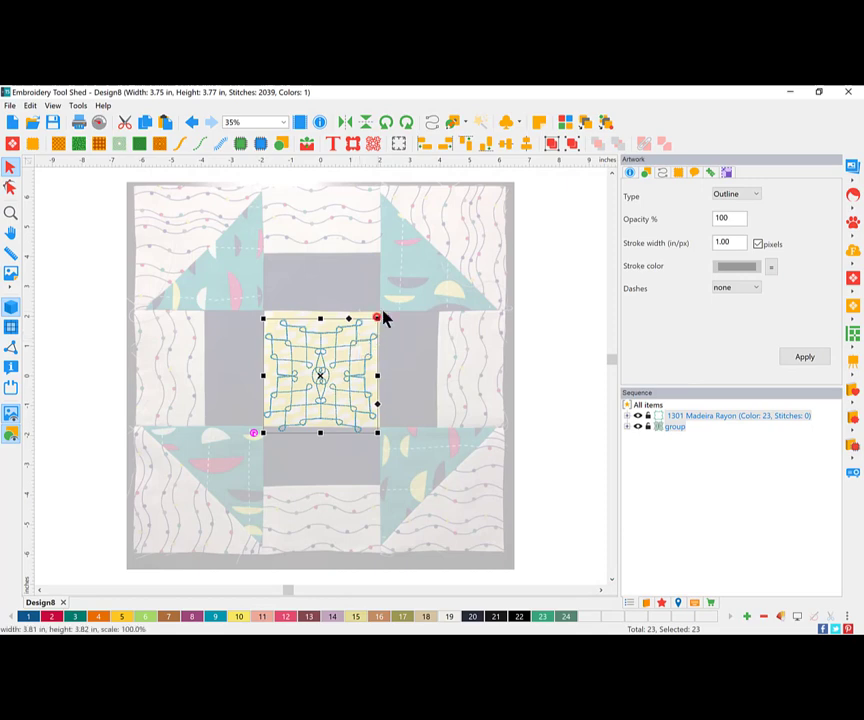
# - Try stretching the crisscross design, undo both changes, and realign it on the centre square
pyautogui.moveTo(381, 314); pyautogui.dragTo(508, 187)
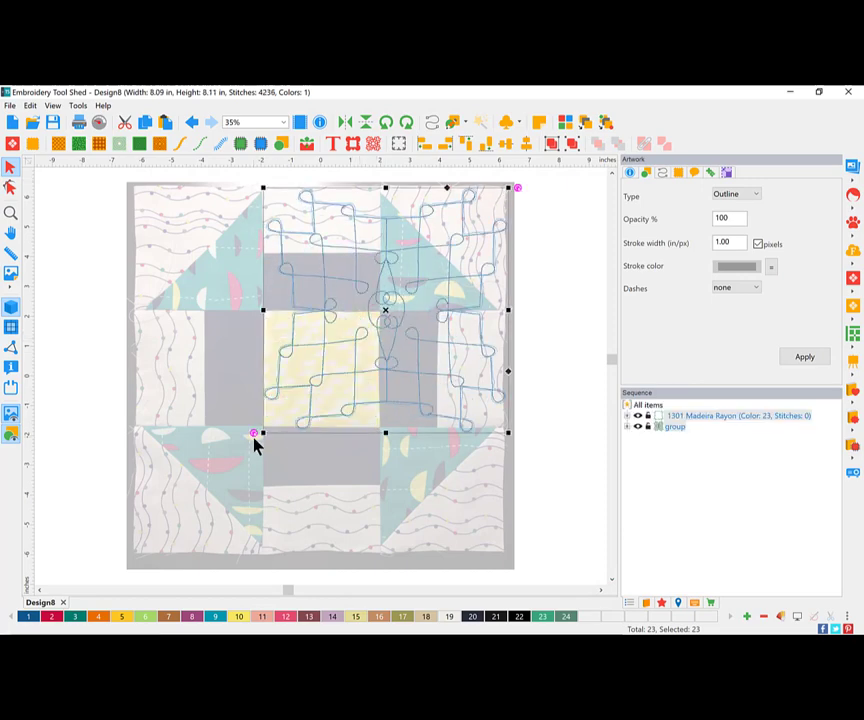
pyautogui.moveTo(262, 438); pyautogui.dragTo(116, 563)
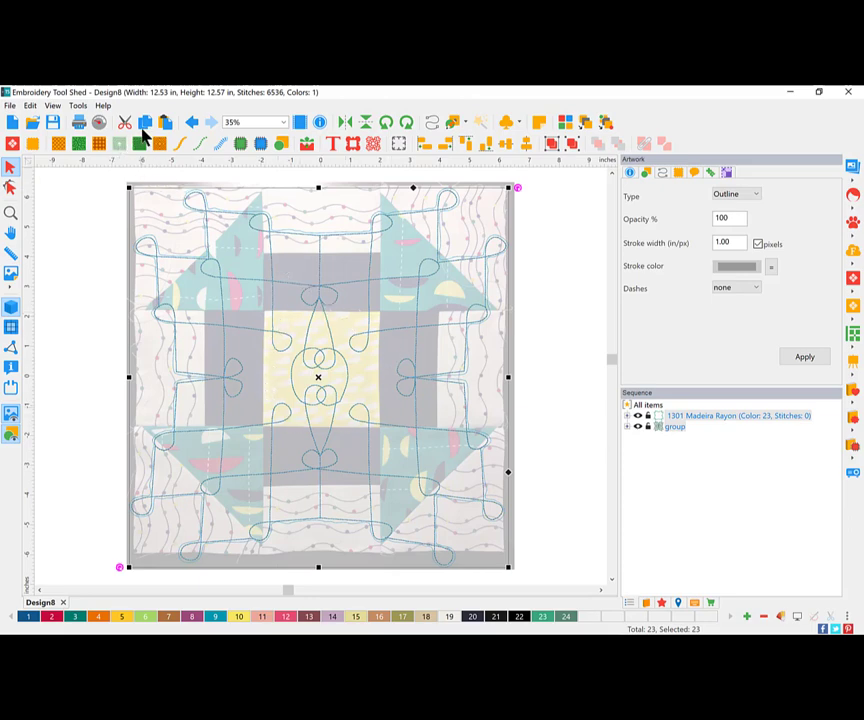
pyautogui.click(191, 122)
pyautogui.click(191, 122)
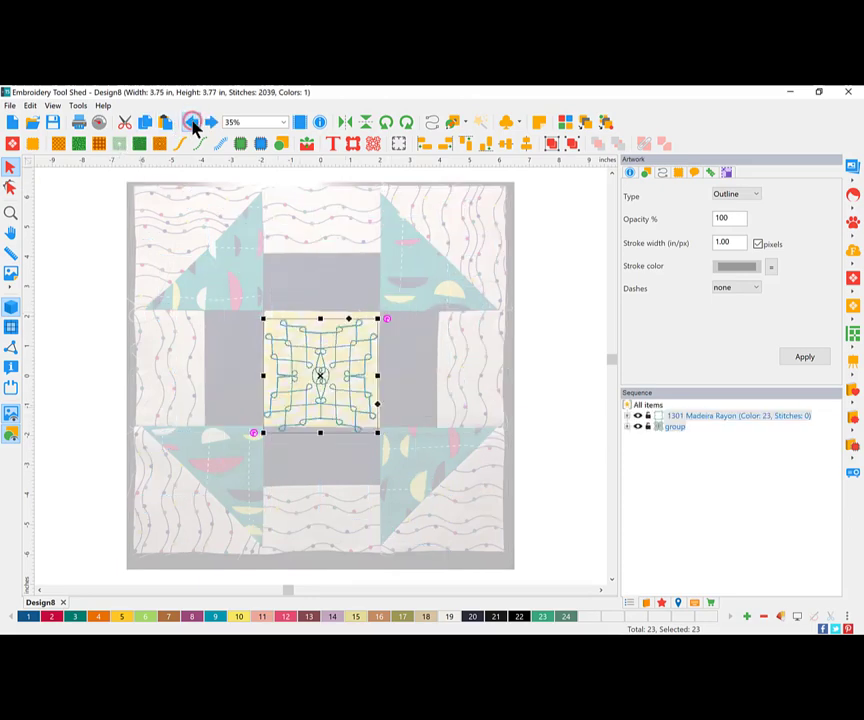
pyautogui.moveTo(324, 384); pyautogui.dragTo(322, 377)
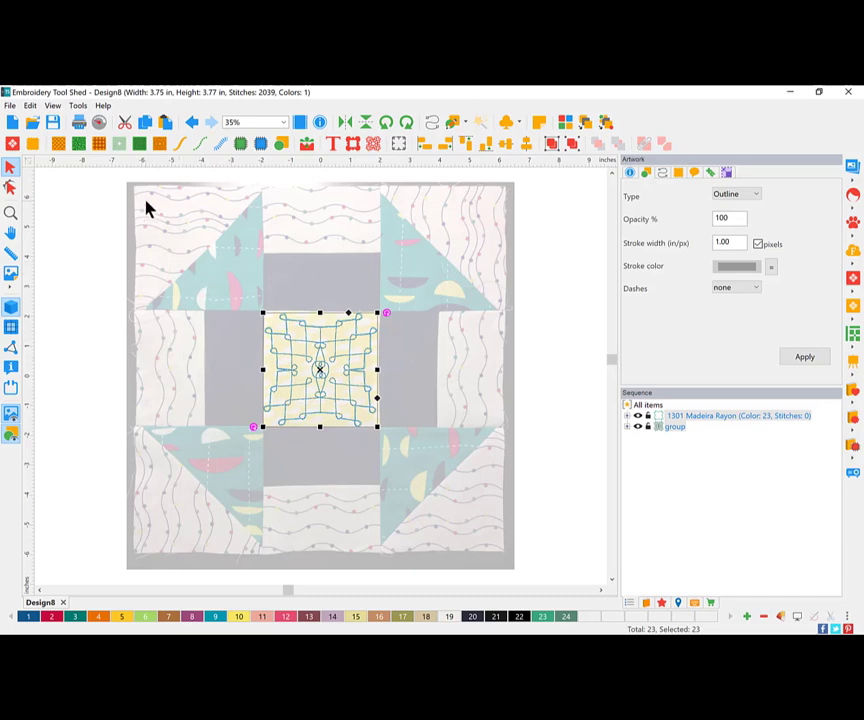
# - Place the fourth Crisscross 01 design from the embellishment library
pyautogui.click(306, 145)
pyautogui.click(471, 205)
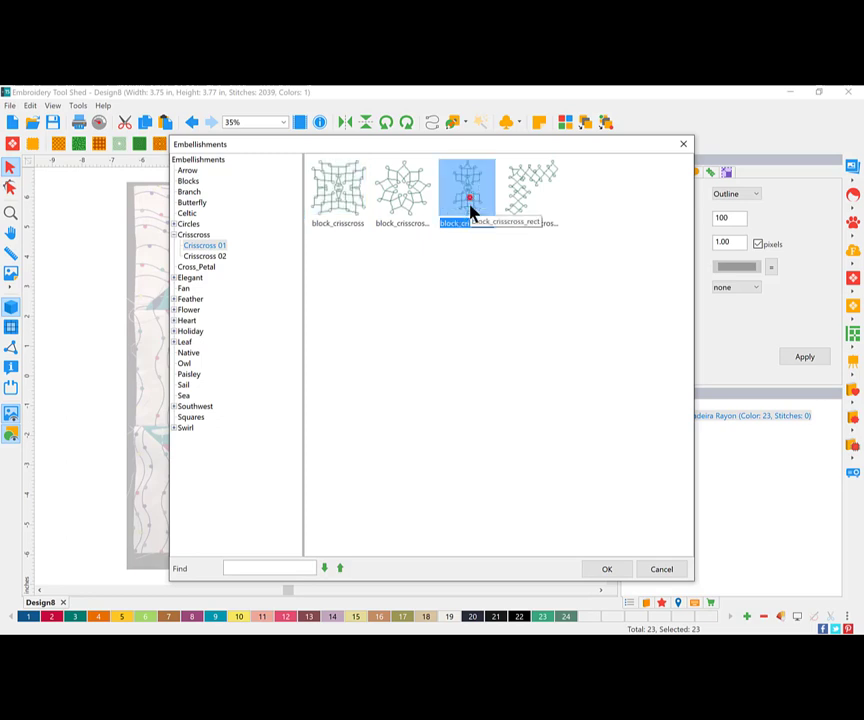
pyautogui.click(522, 205)
pyautogui.click(602, 570)
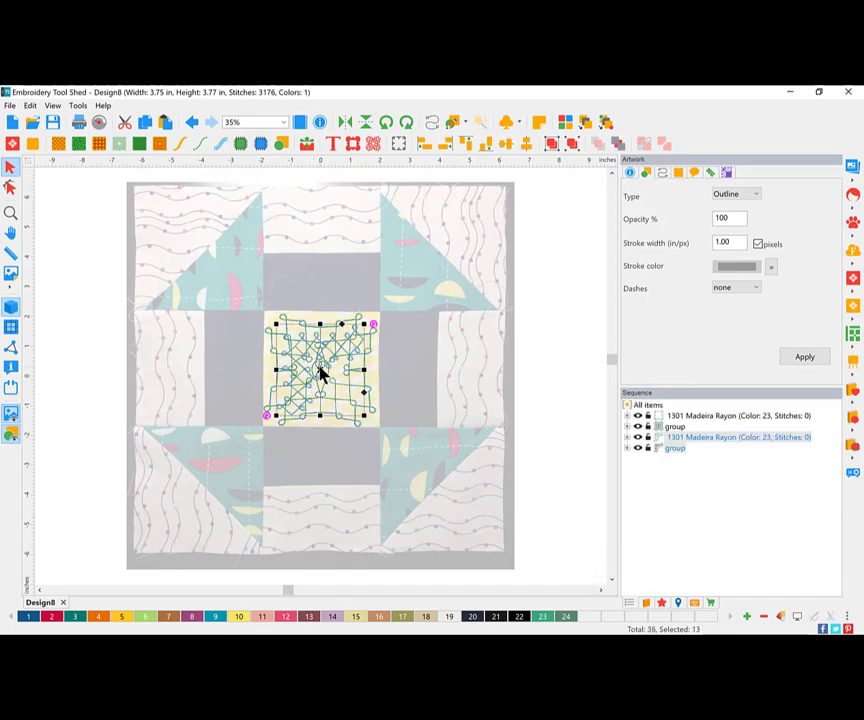
# - Move and resize the new crisscross embellishment to fit the top-left corner patch
pyautogui.moveTo(316, 368); pyautogui.dragTo(181, 233)
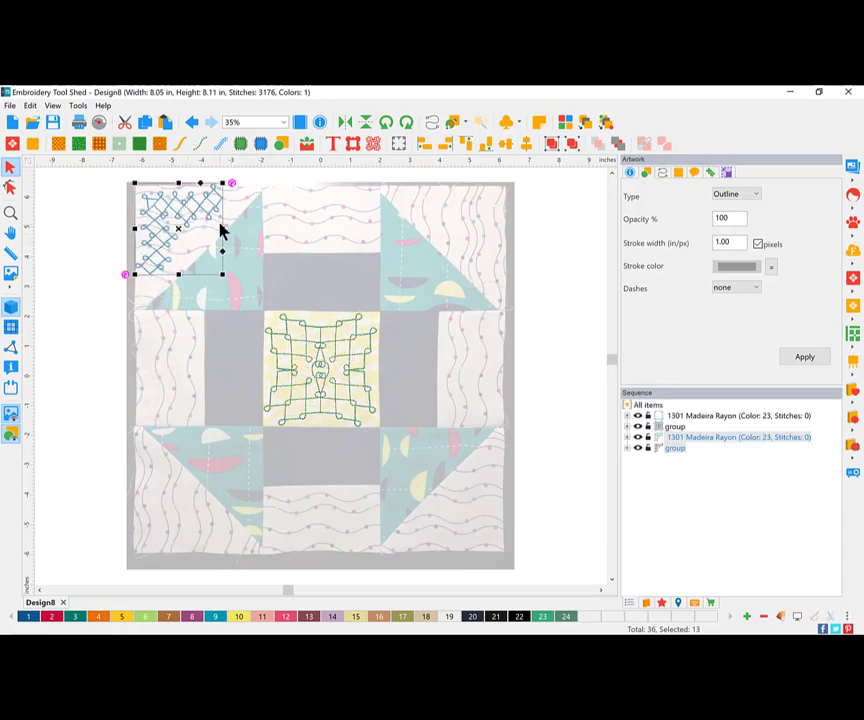
pyautogui.moveTo(222, 185); pyautogui.dragTo(245, 183)
pyautogui.moveTo(194, 232)
pyautogui.mouseDown()
pyautogui.moveTo(191, 256)
pyautogui.moveTo(186, 246)
pyautogui.mouseUp()
pyautogui.moveTo(134, 298); pyautogui.dragTo(141, 290)
pyautogui.moveTo(189, 245); pyautogui.dragTo(186, 247)
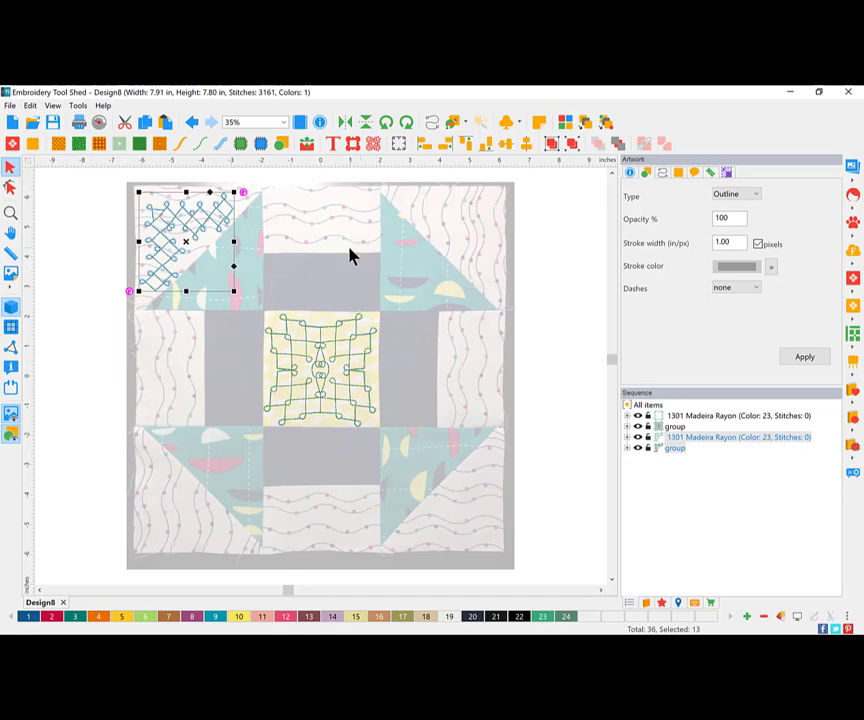
# - Draw a rectangle over the top-centre square and zoom in on it
pyautogui.click(466, 125)
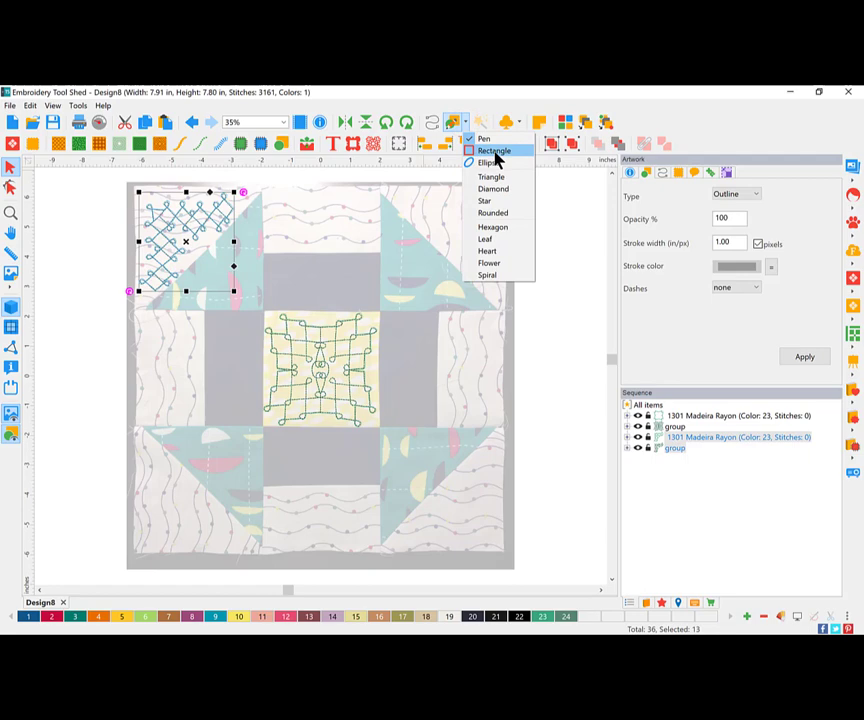
pyautogui.click(496, 154)
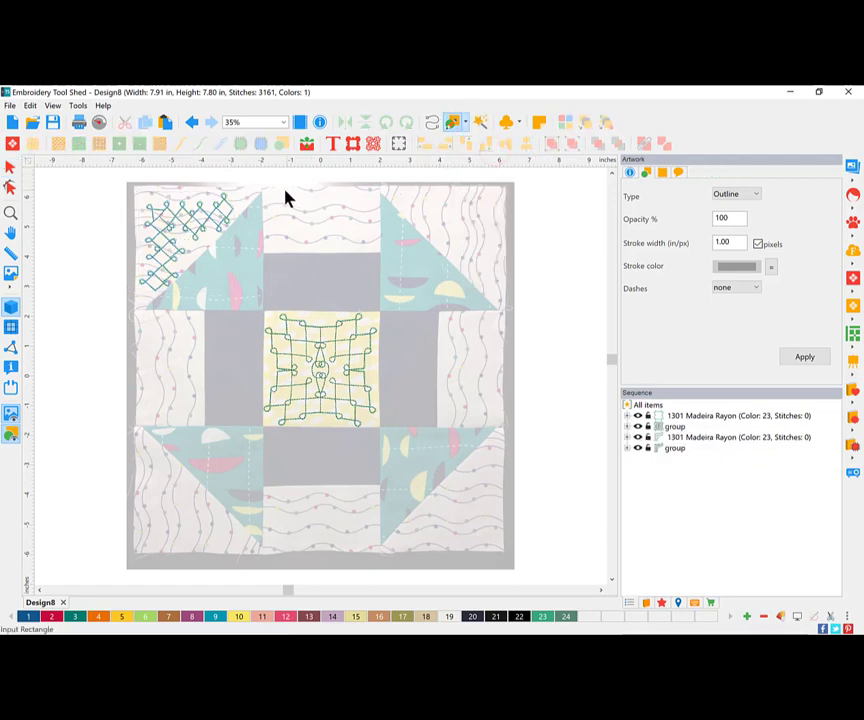
pyautogui.moveTo(260, 186); pyautogui.dragTo(381, 260)
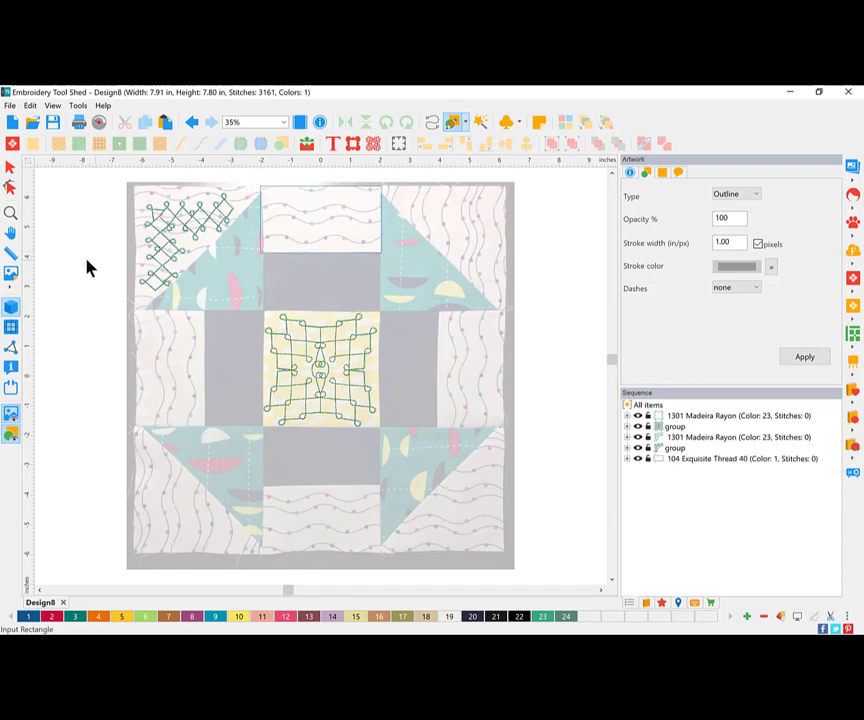
pyautogui.click(12, 214)
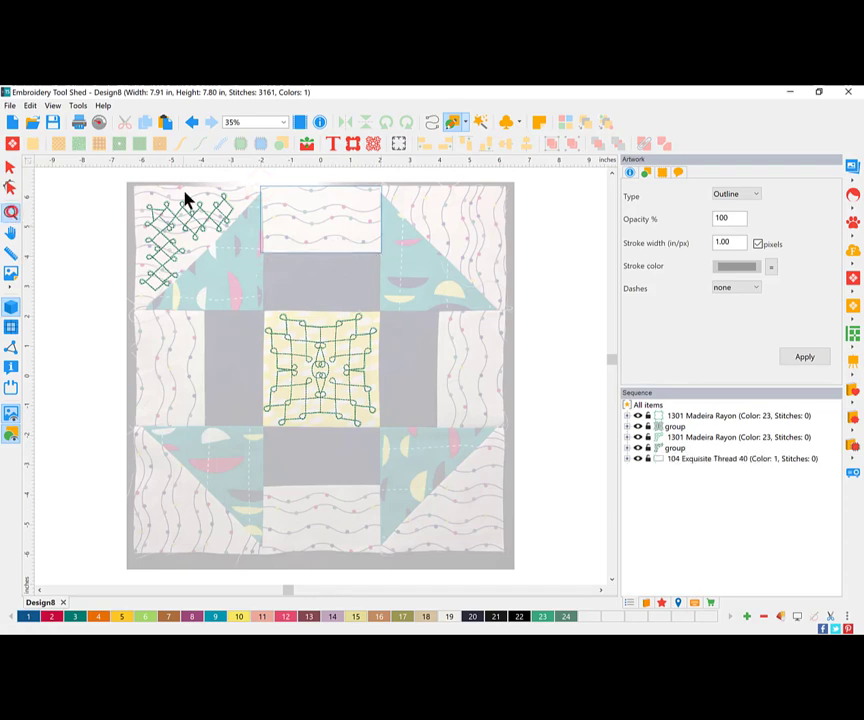
pyautogui.moveTo(243, 172); pyautogui.dragTo(403, 291)
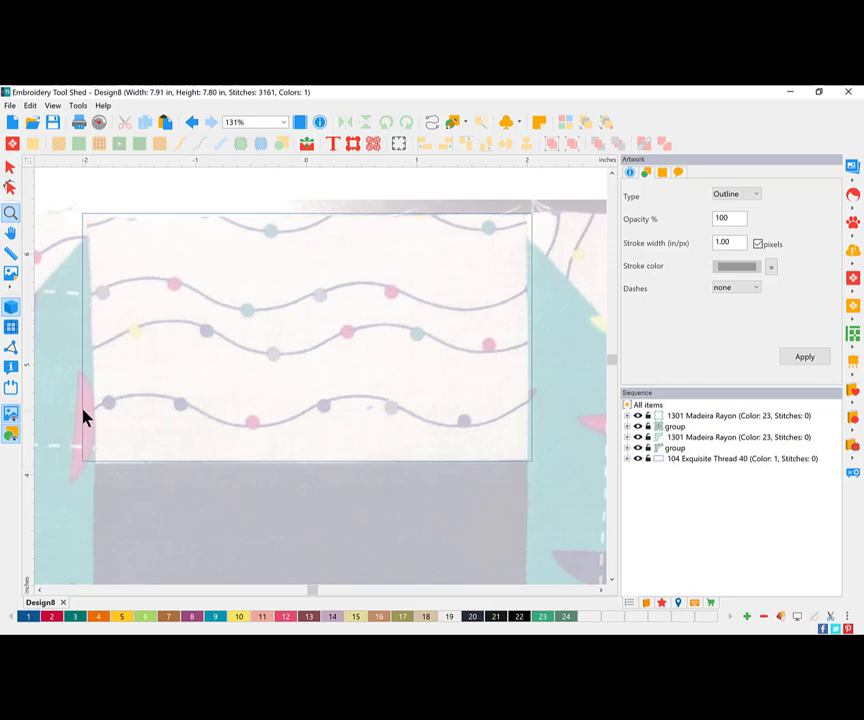
# - Trim the rectangle's left, right and bottom edges to the top-centre square's boundaries
pyautogui.click(9, 170)
pyautogui.click(85, 338)
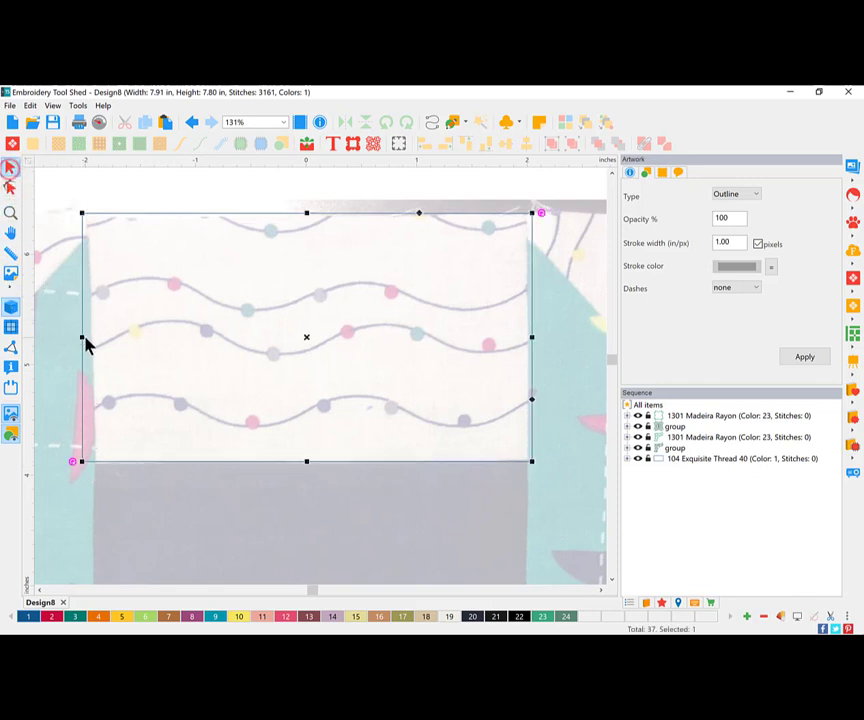
pyautogui.moveTo(85, 338); pyautogui.dragTo(95, 343)
pyautogui.moveTo(535, 343); pyautogui.dragTo(525, 365)
pyautogui.moveTo(311, 463); pyautogui.dragTo(313, 459)
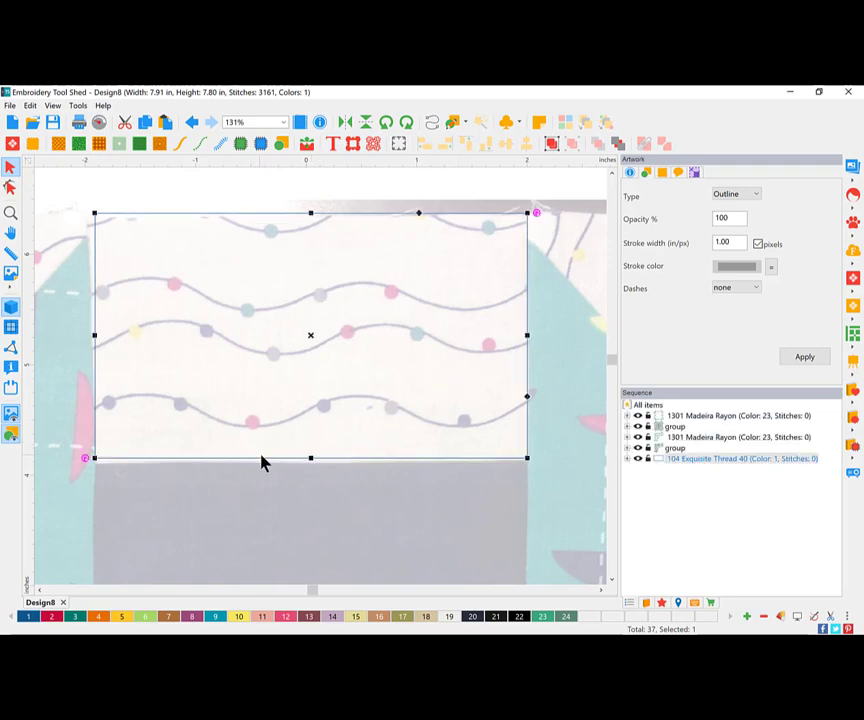
pyautogui.moveTo(531, 338); pyautogui.dragTo(525, 337)
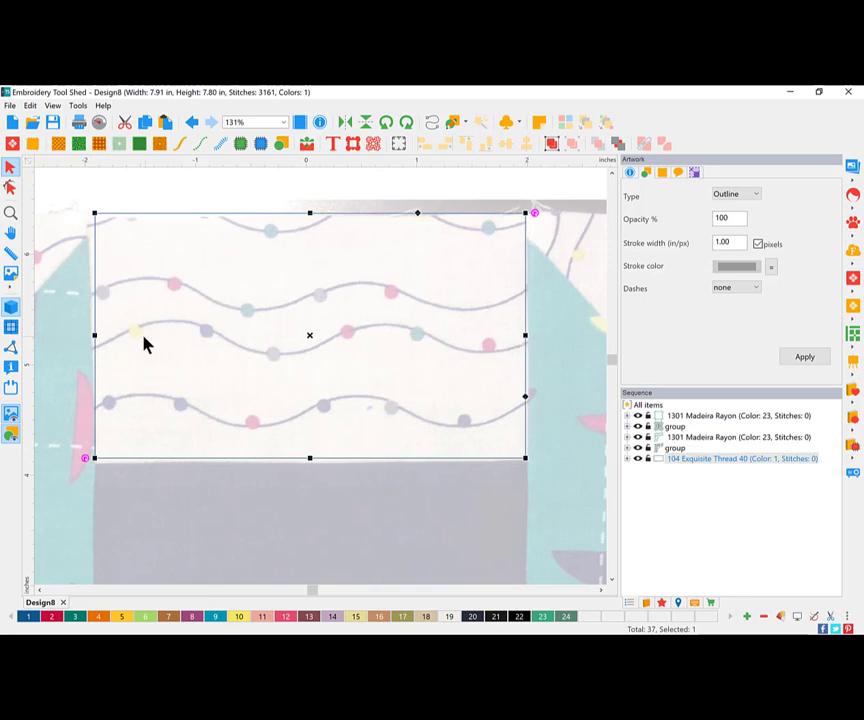
pyautogui.scroll(-2, 93, 310)
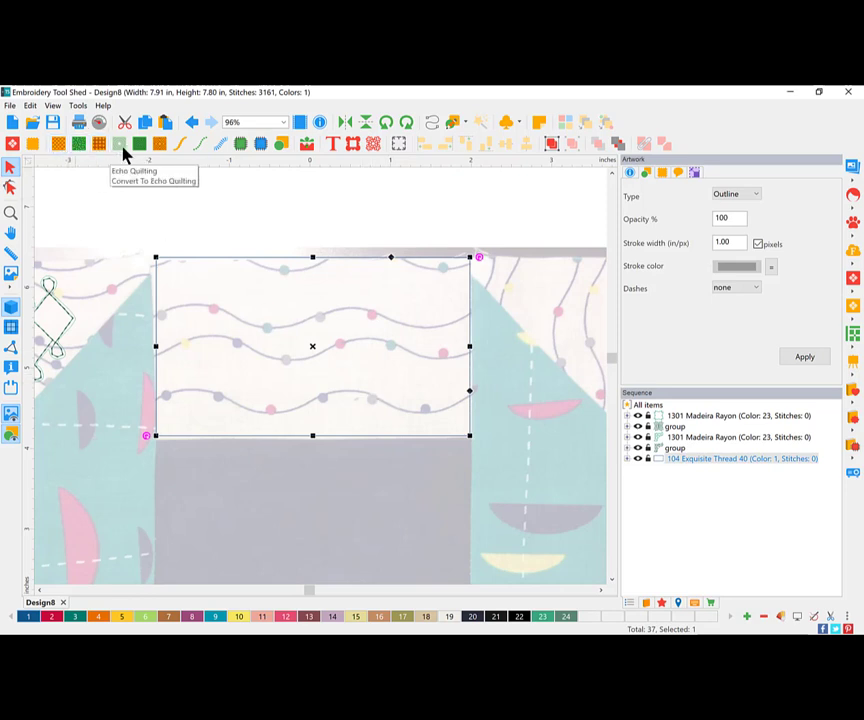
# - Fill the top-centre rectangle with motif 138 at a 20.0 mm pattern length
pyautogui.click(60, 145)
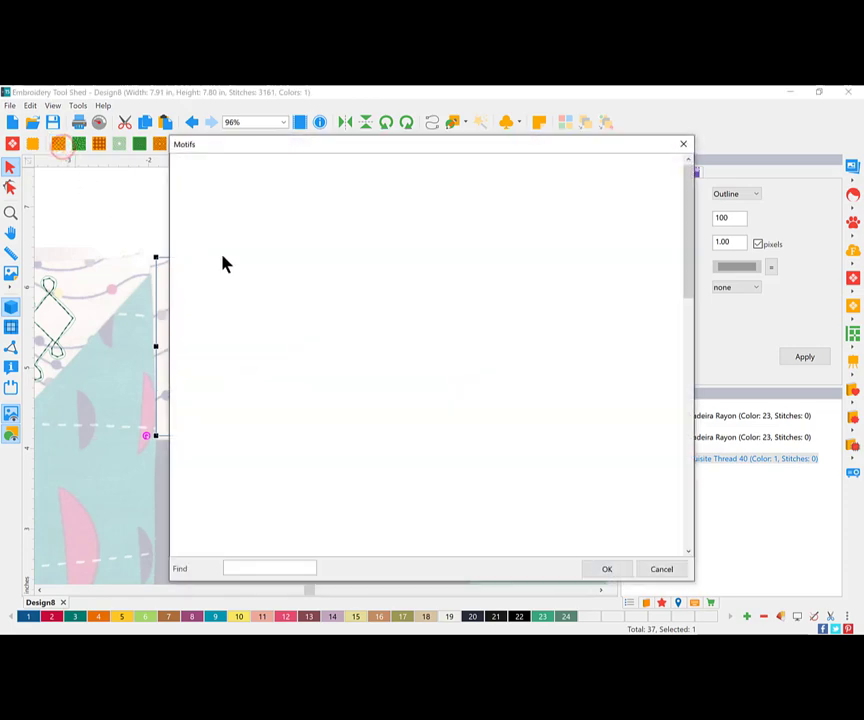
pyautogui.moveTo(687, 222); pyautogui.dragTo(681, 298)
pyautogui.click(406, 366)
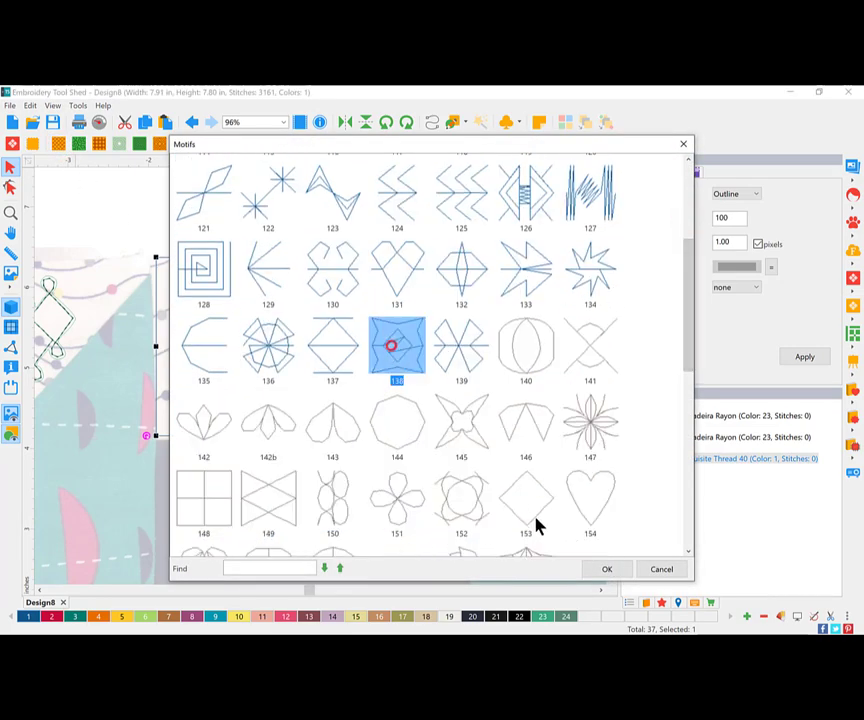
pyautogui.click(602, 569)
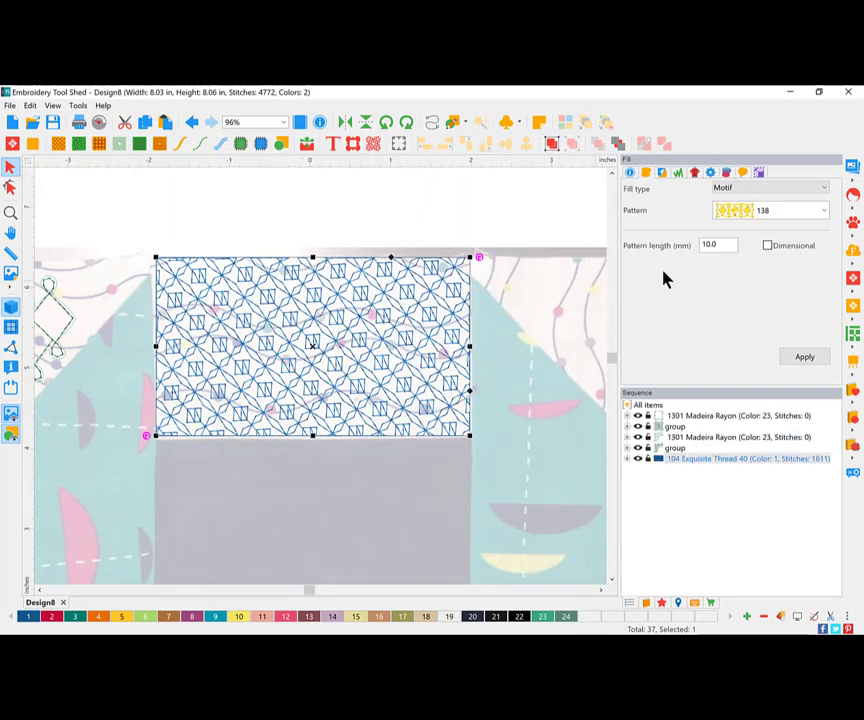
pyautogui.click(727, 249)
pyautogui.write('20')
pyautogui.click(814, 359)
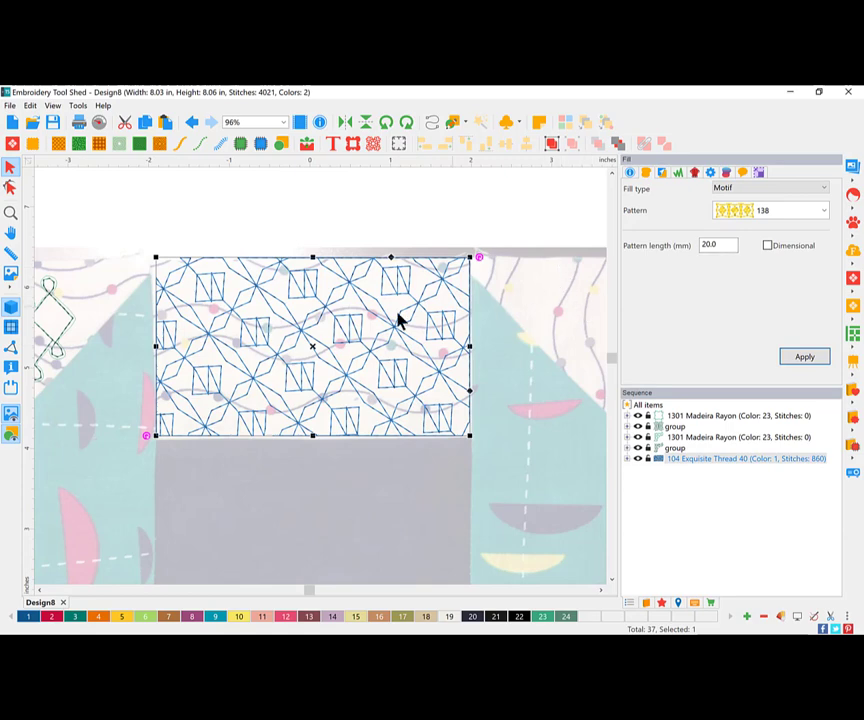
# - Zoom out to the whole block and draw a rectangle over the right-middle patch
pyautogui.scroll(-5, 463, 507)
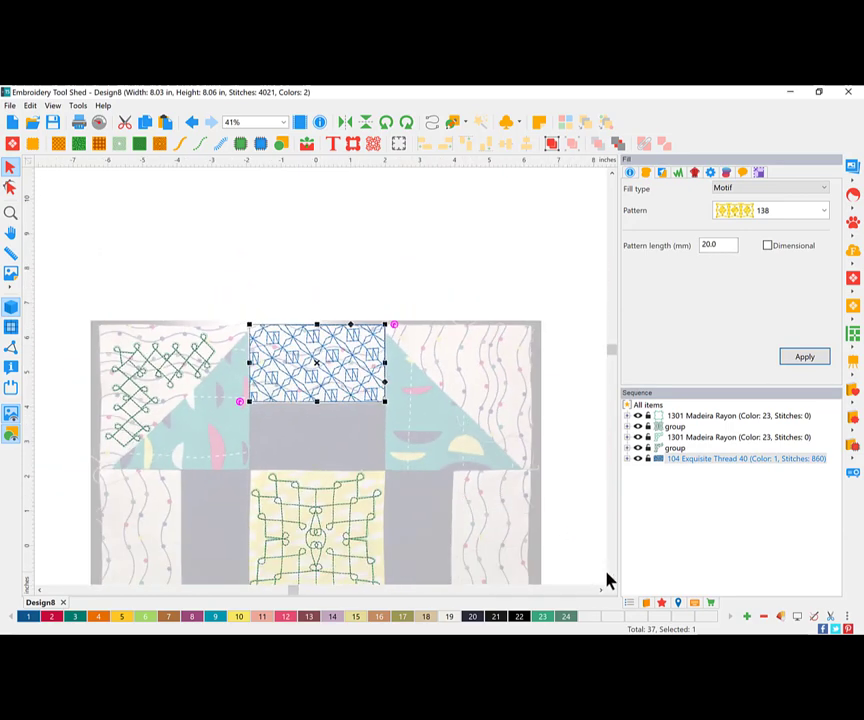
pyautogui.click(612, 578)
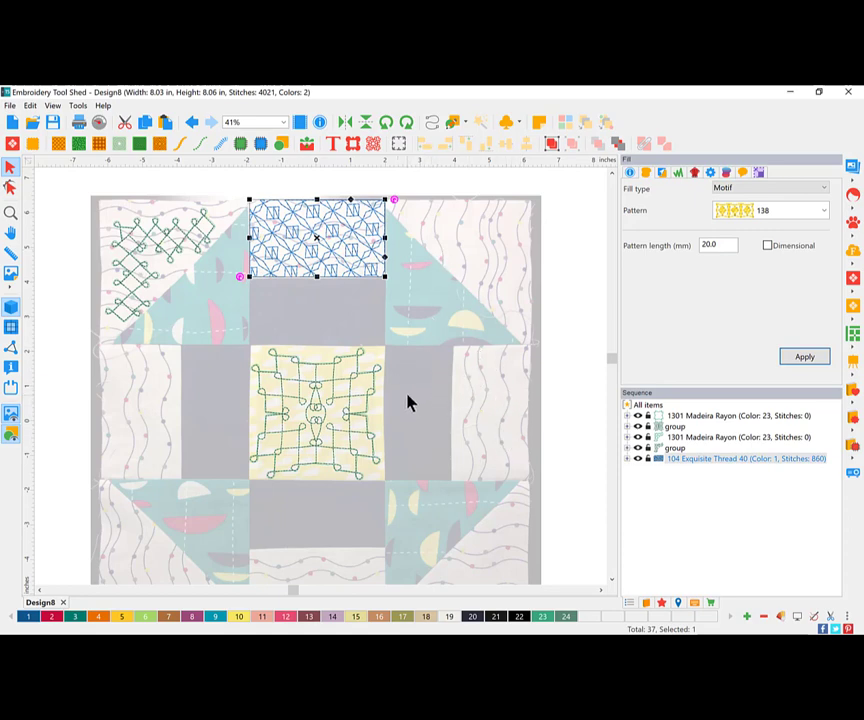
pyautogui.click(466, 122)
pyautogui.click(491, 151)
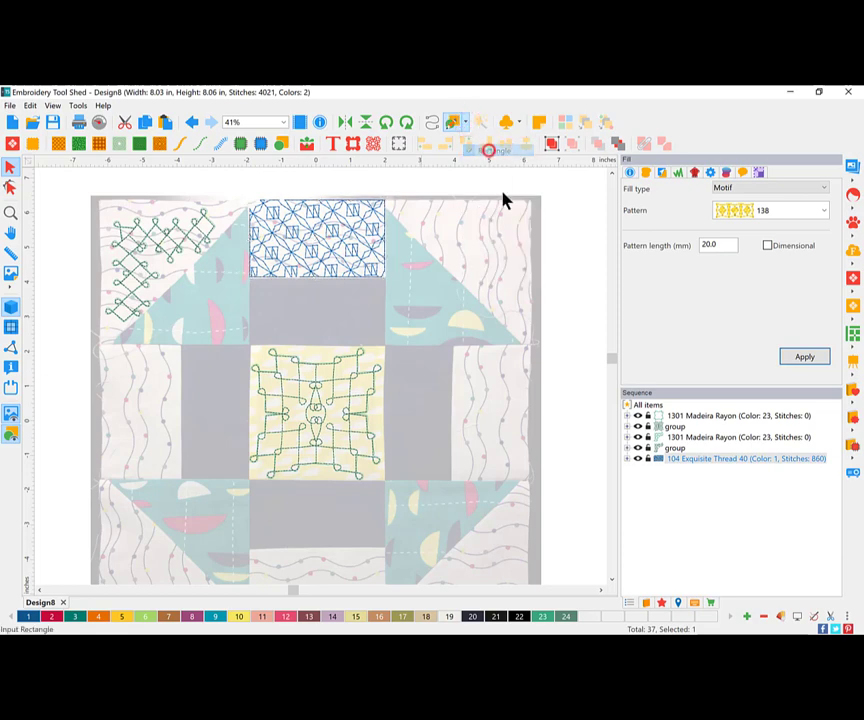
pyautogui.moveTo(398, 358)
pyautogui.mouseDown()
pyautogui.moveTo(436, 416)
pyautogui.moveTo(530, 488)
pyautogui.mouseUp()
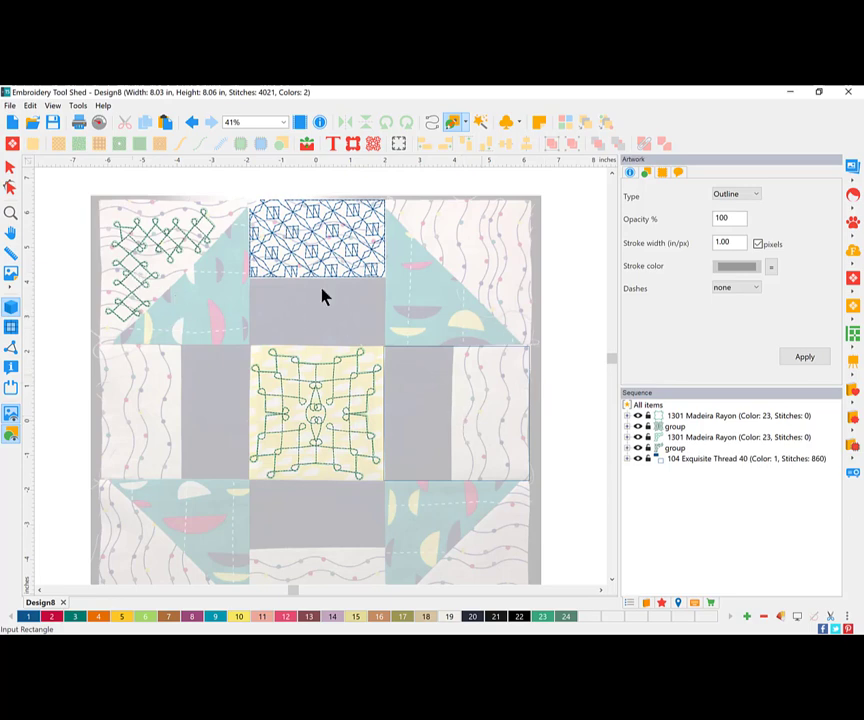
# - Fill the right-middle rectangle with a maze stippling fill of 1455 stitches
pyautogui.click(10, 168)
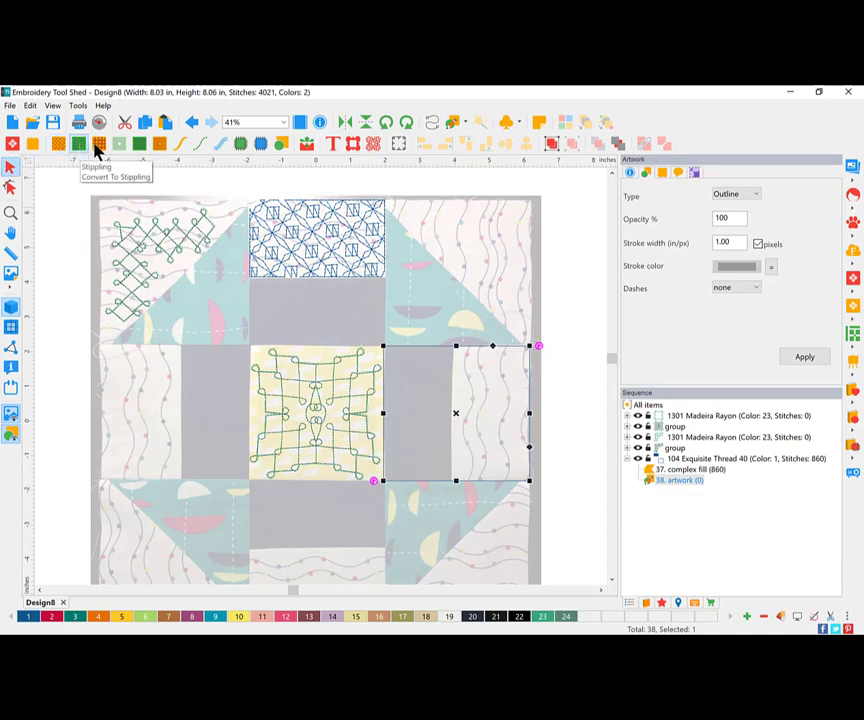
pyautogui.click(82, 145)
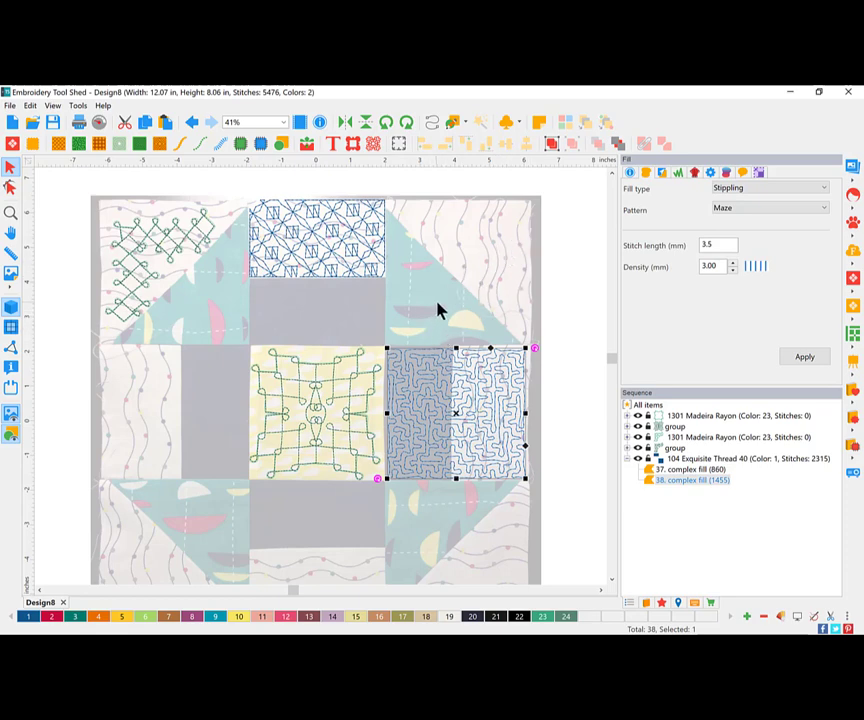
# - Draw a shape with the triangle tool, then delete it as unwanted
pyautogui.click(470, 122)
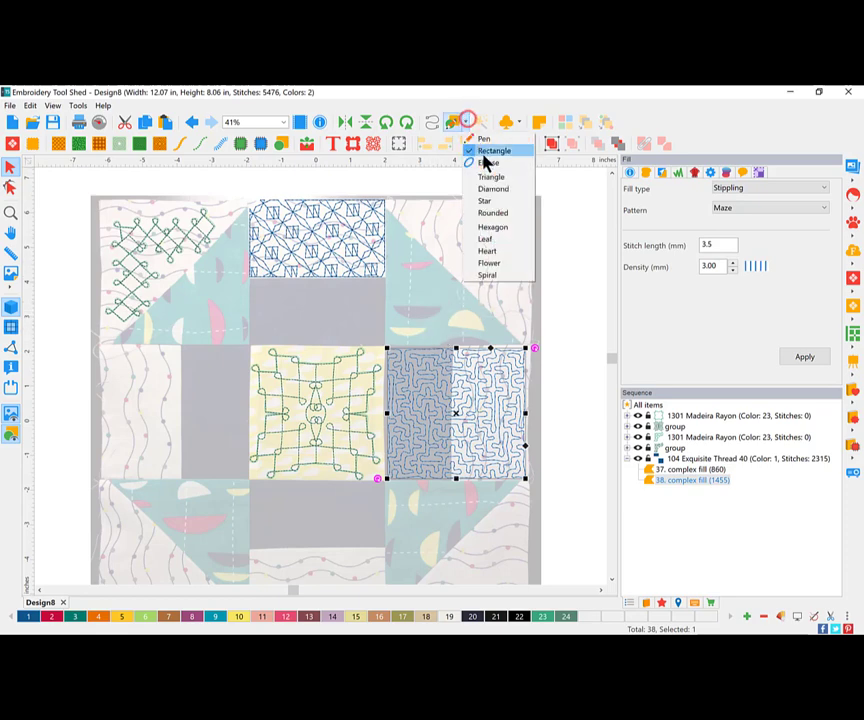
pyautogui.click(497, 177)
pyautogui.click(489, 211)
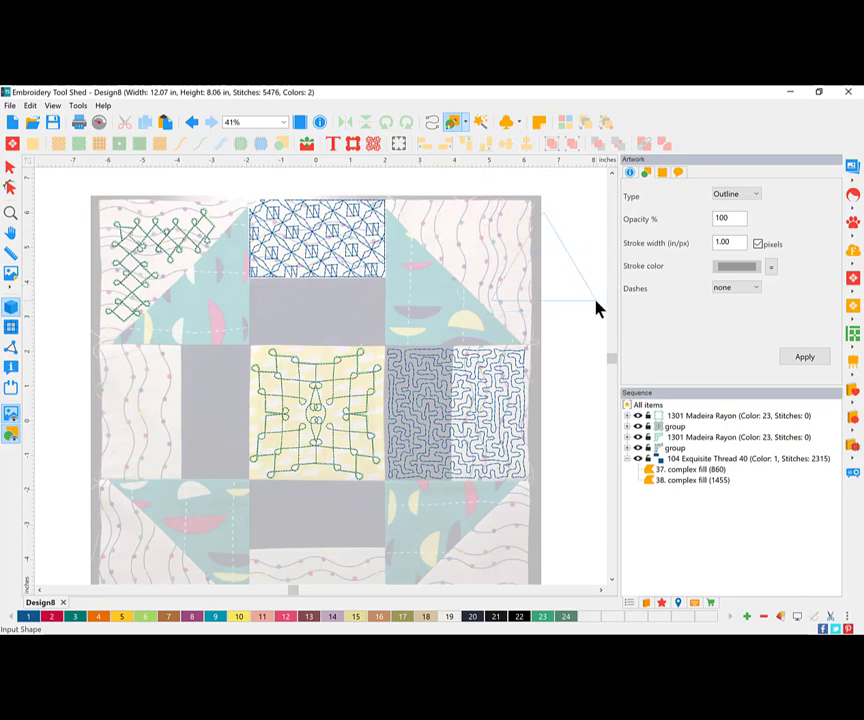
pyautogui.click(594, 303)
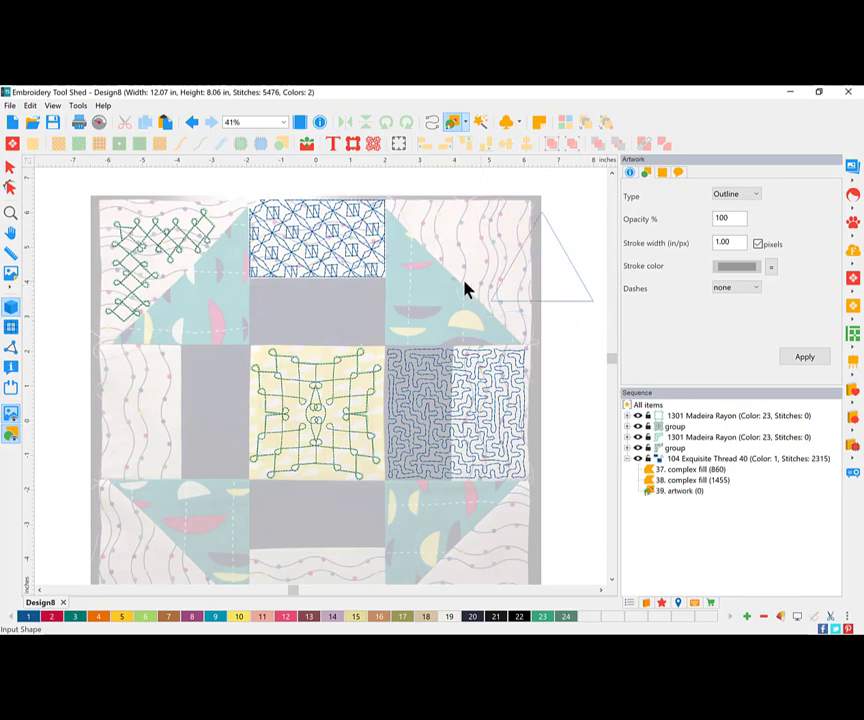
pyautogui.click(11, 168)
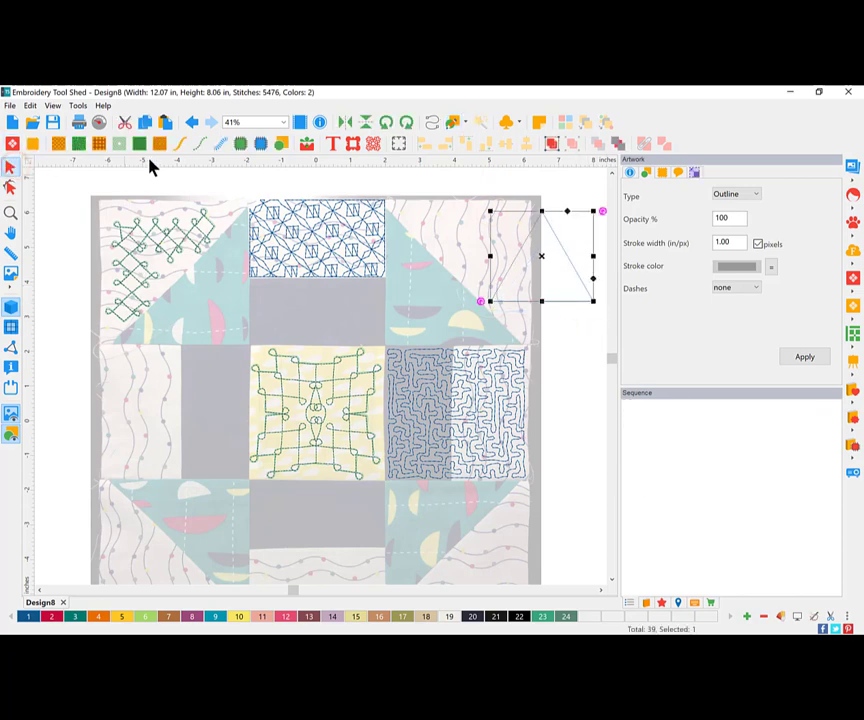
pyautogui.press('Delete')
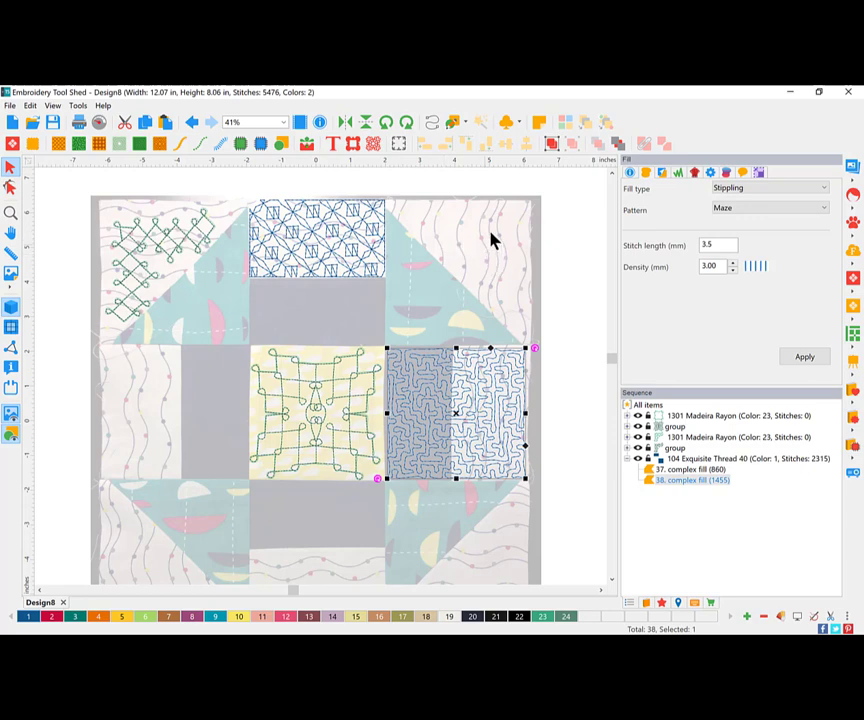
# - Trace the teal triangle's three corners point by point as a closed outline
pyautogui.click(466, 123)
pyautogui.click(483, 142)
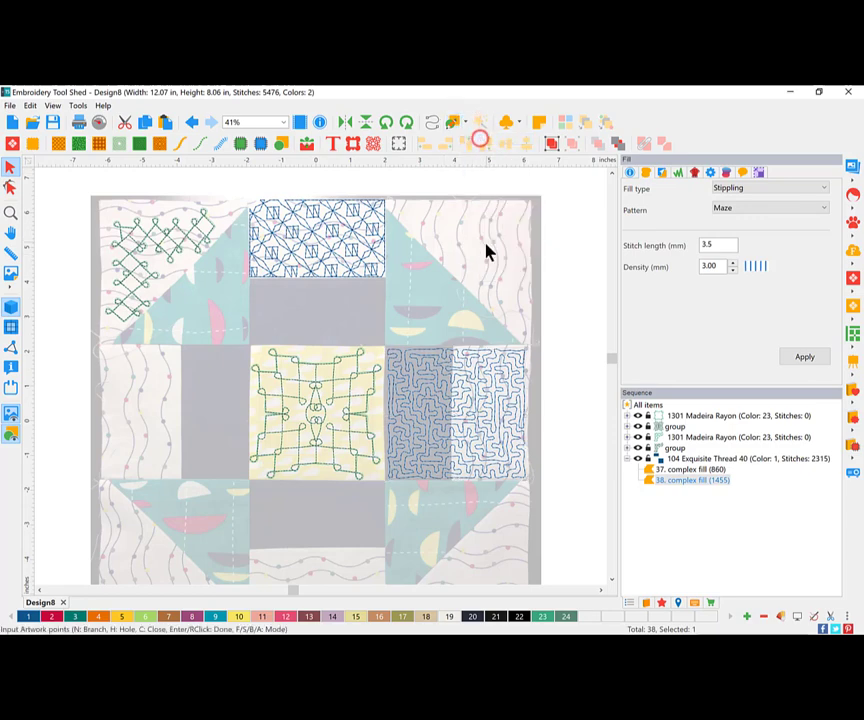
pyautogui.click(383, 205)
pyautogui.click(521, 347)
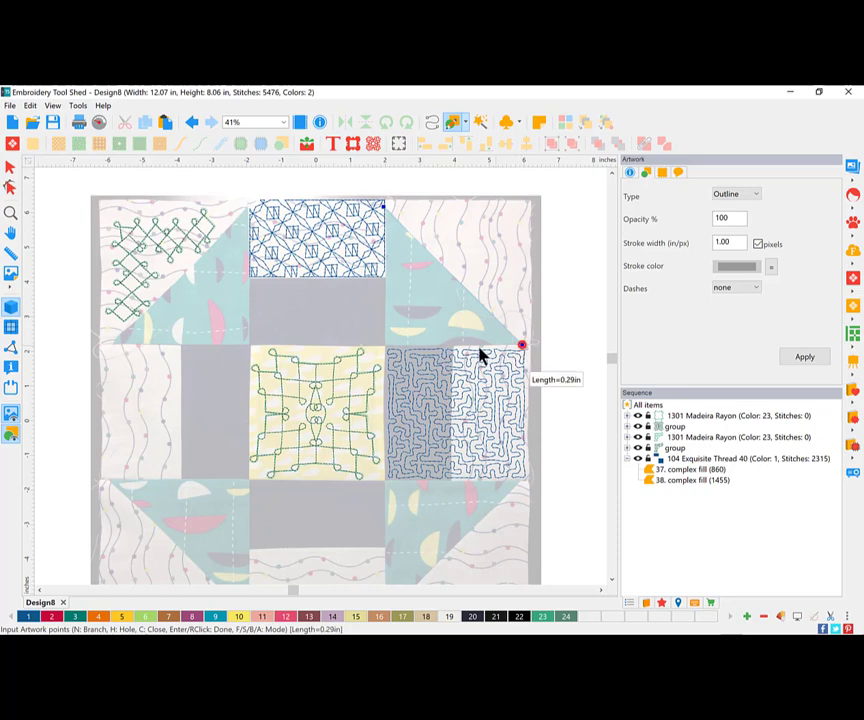
pyautogui.click(385, 346)
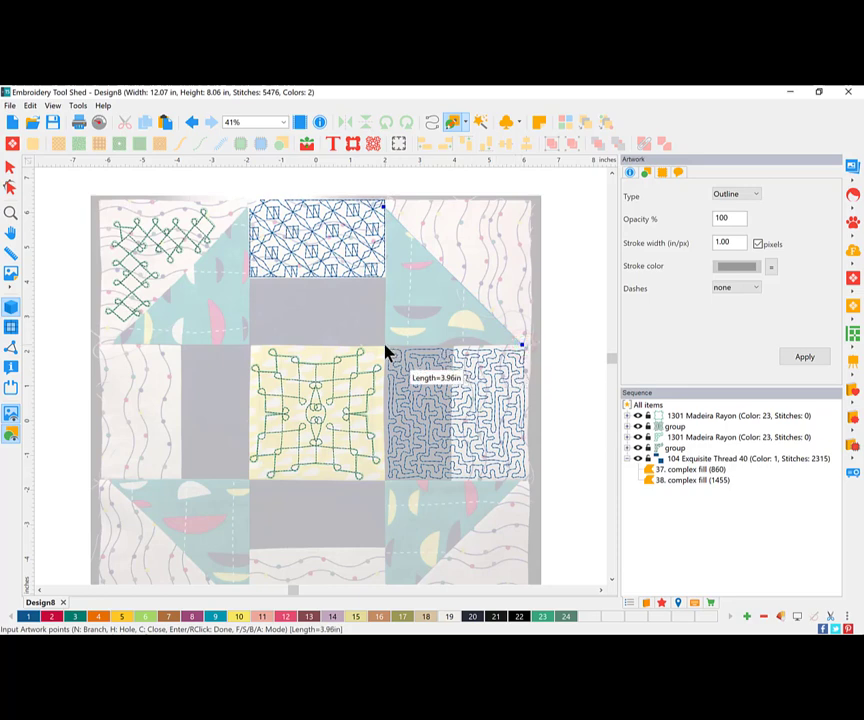
pyautogui.click(384, 208)
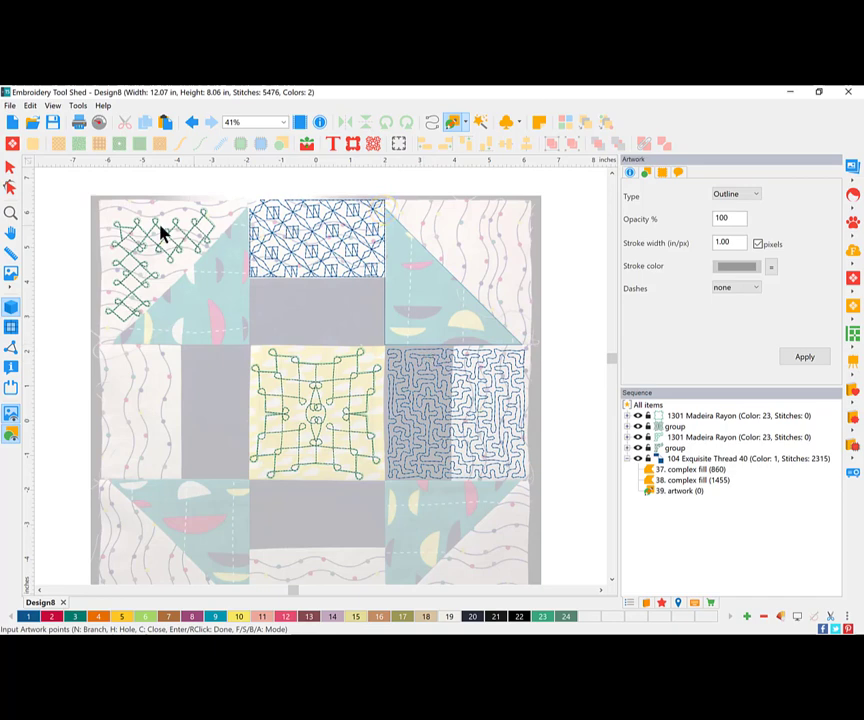
pyautogui.click(9, 168)
# - Give the new triangle a braid advanced stipple fill with a 20 mm pattern length
pyautogui.click(467, 302)
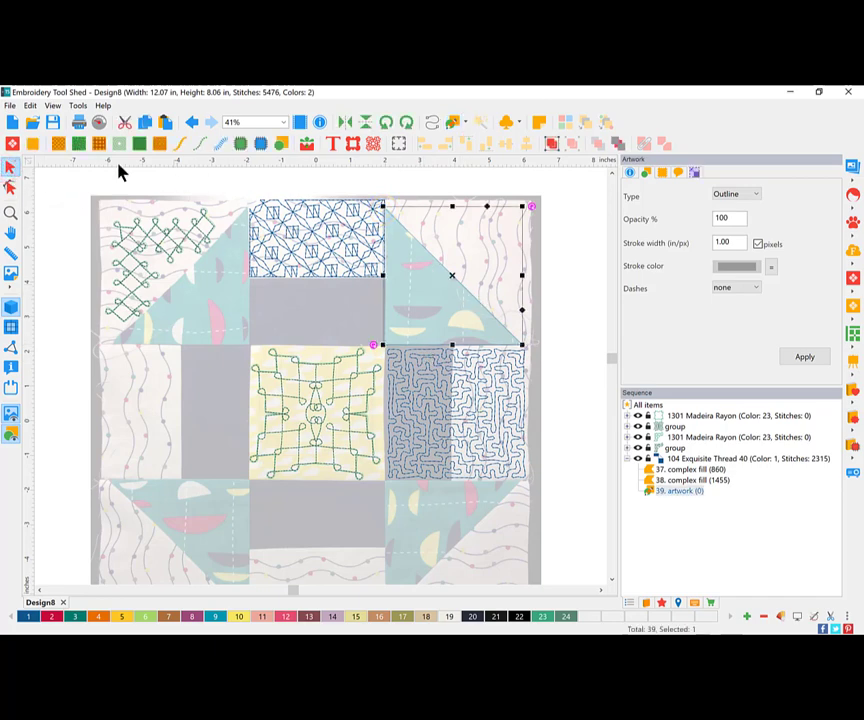
pyautogui.click(100, 146)
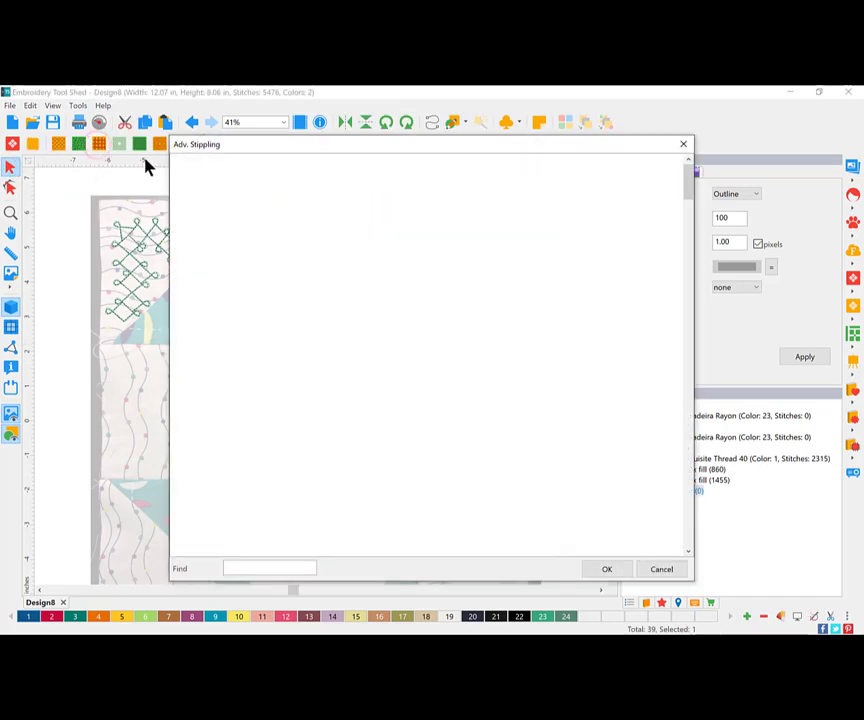
pyautogui.click(281, 270)
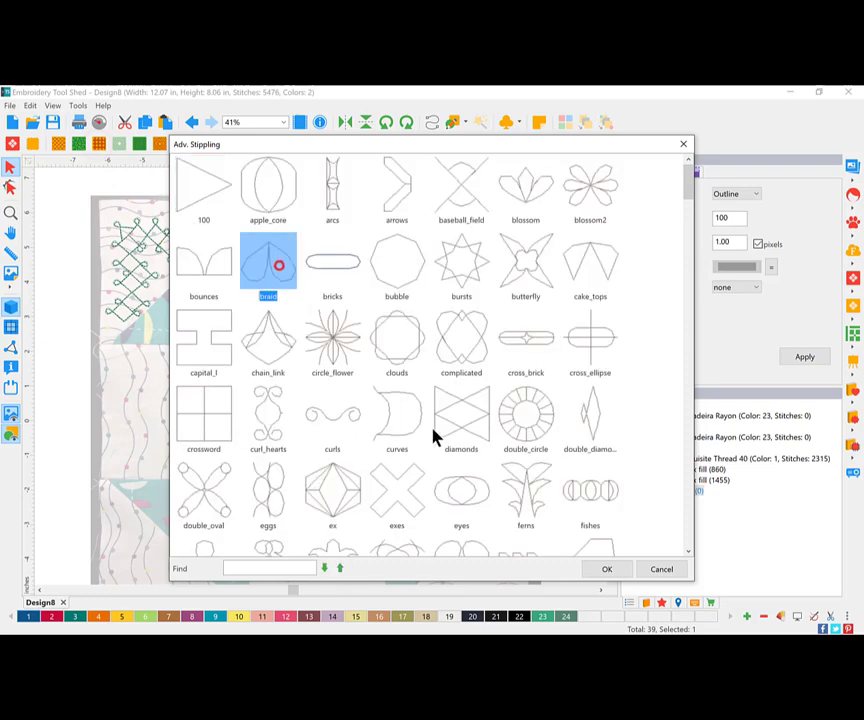
pyautogui.click(603, 568)
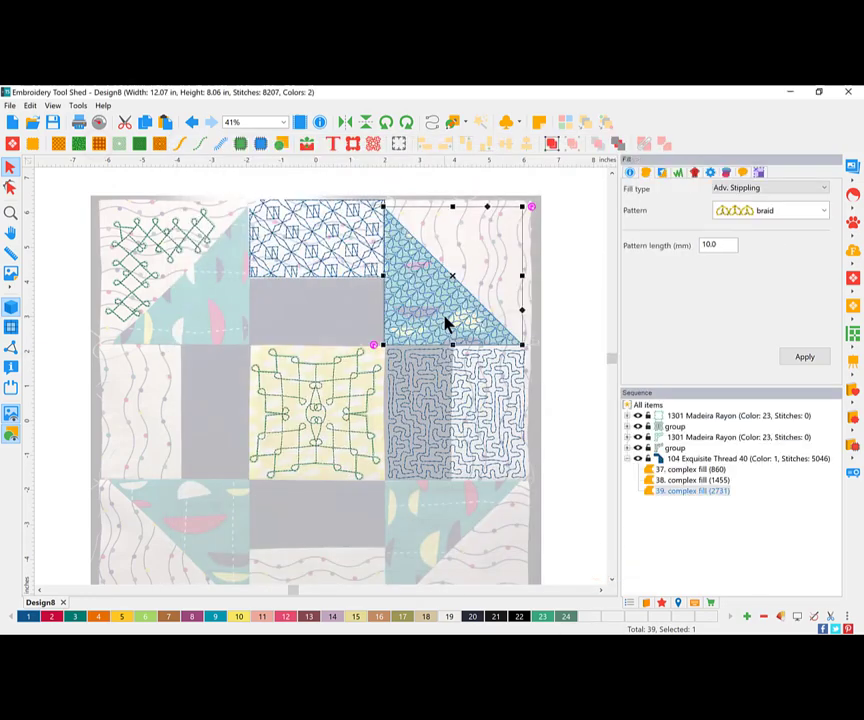
pyautogui.doubleClick(712, 244)
pyautogui.write('20')
pyautogui.click(805, 357)
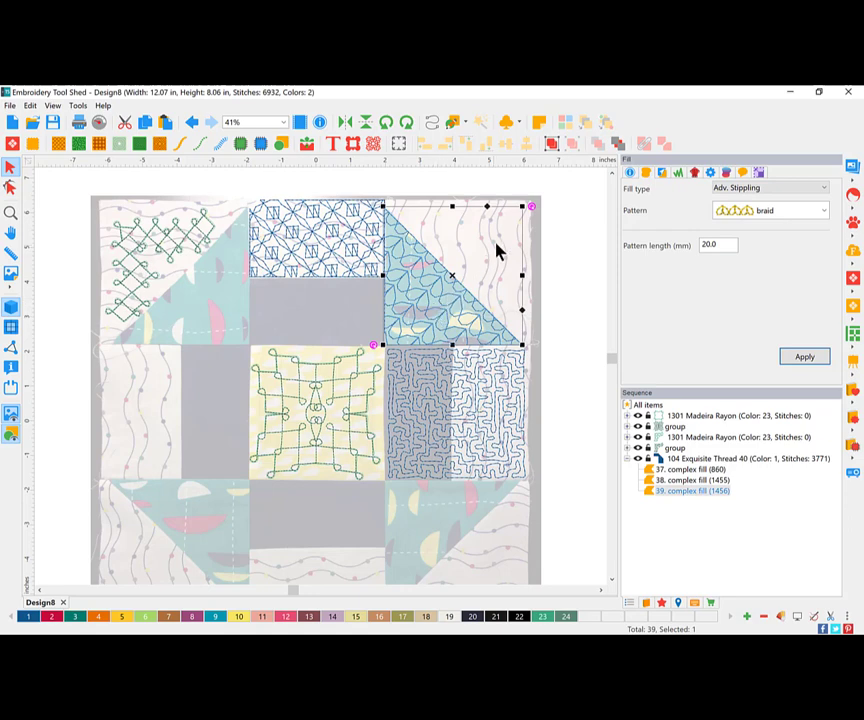
# - Duplicate the braid triangle and flip it horizontally and vertically onto the block's other half
pyautogui.click(425, 309)
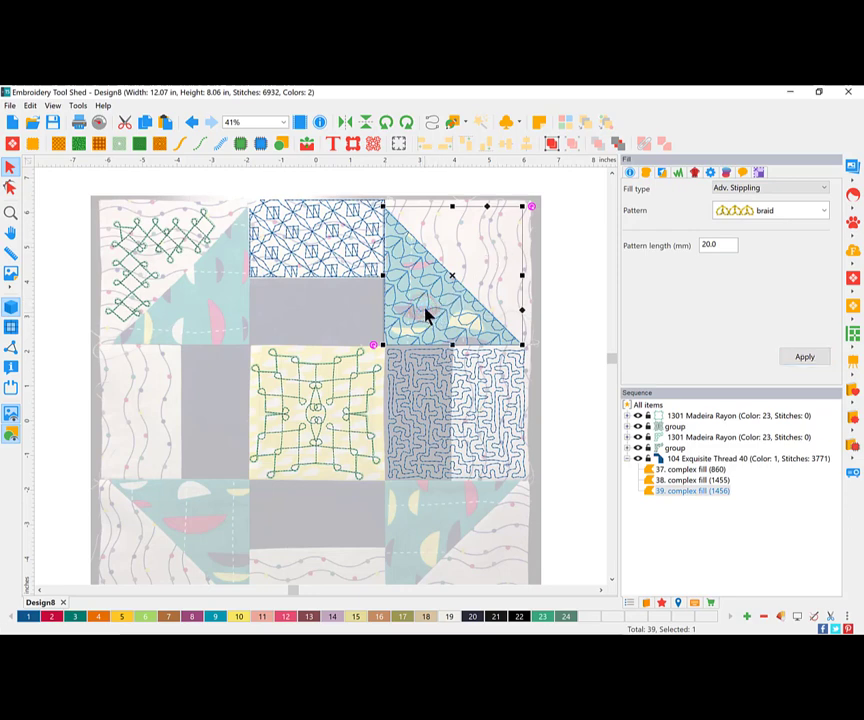
pyautogui.click(146, 122)
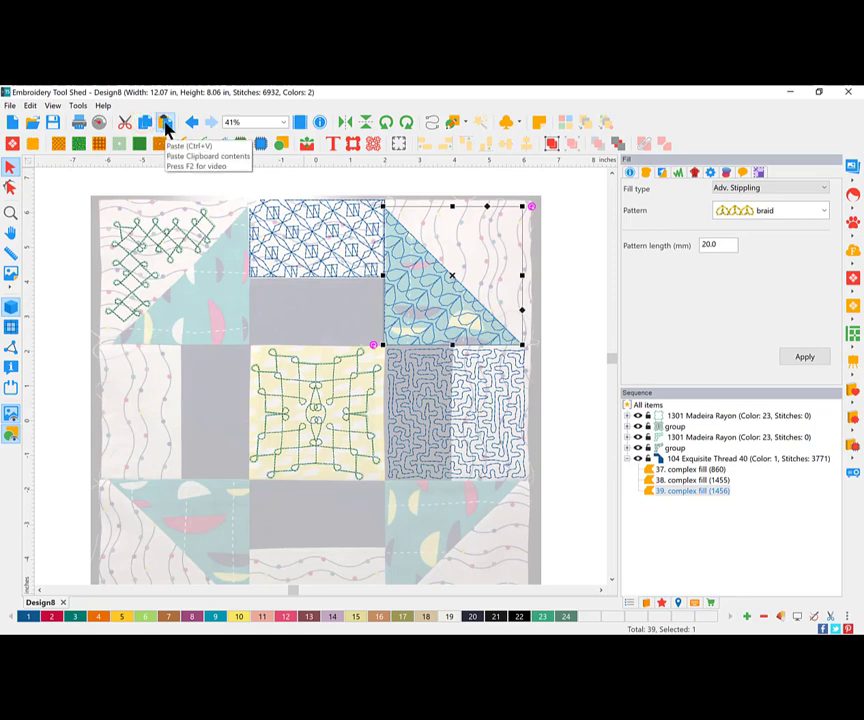
pyautogui.click(167, 122)
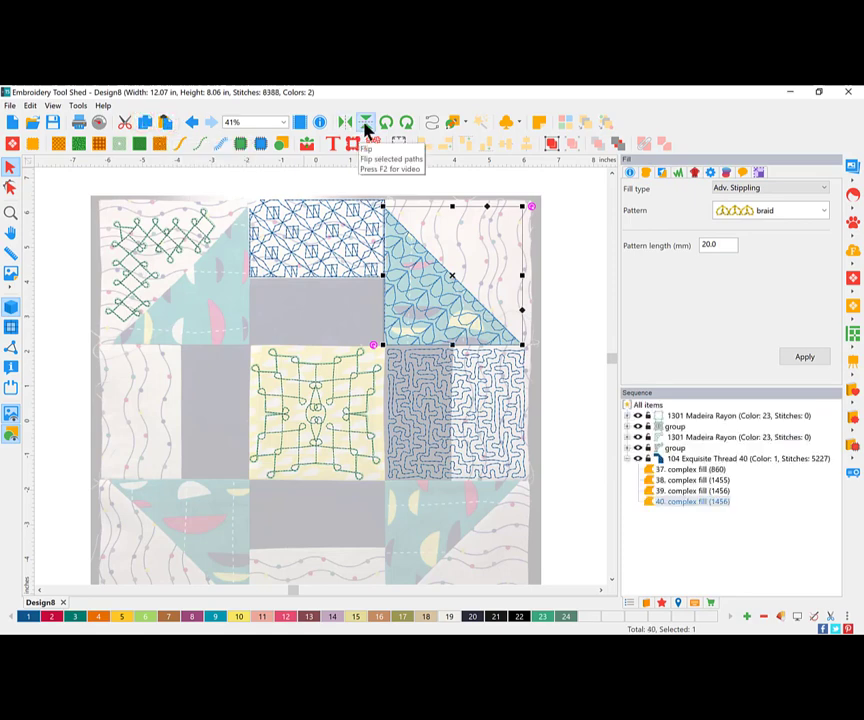
pyautogui.click(348, 123)
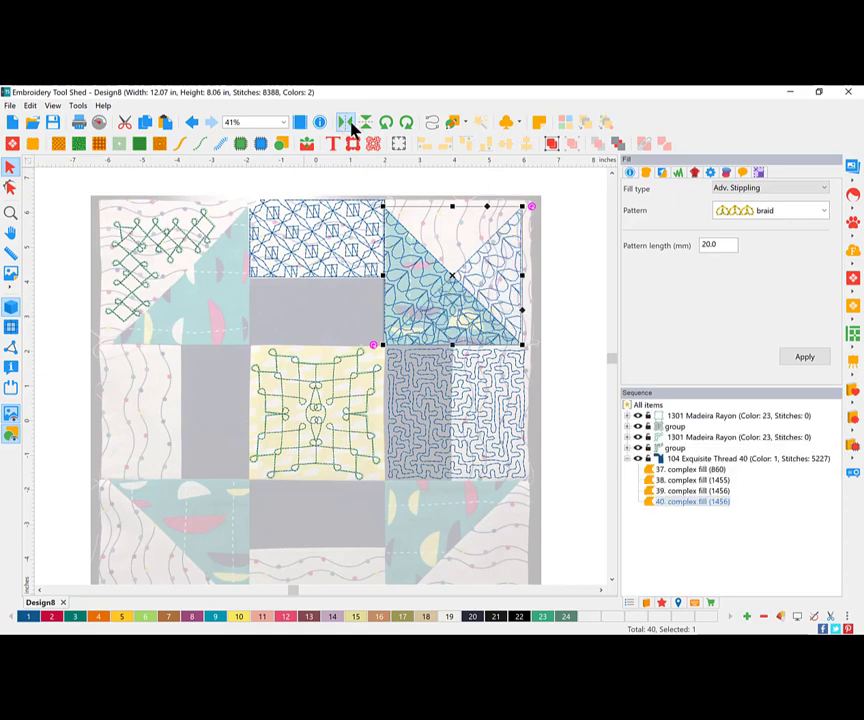
pyautogui.click(366, 123)
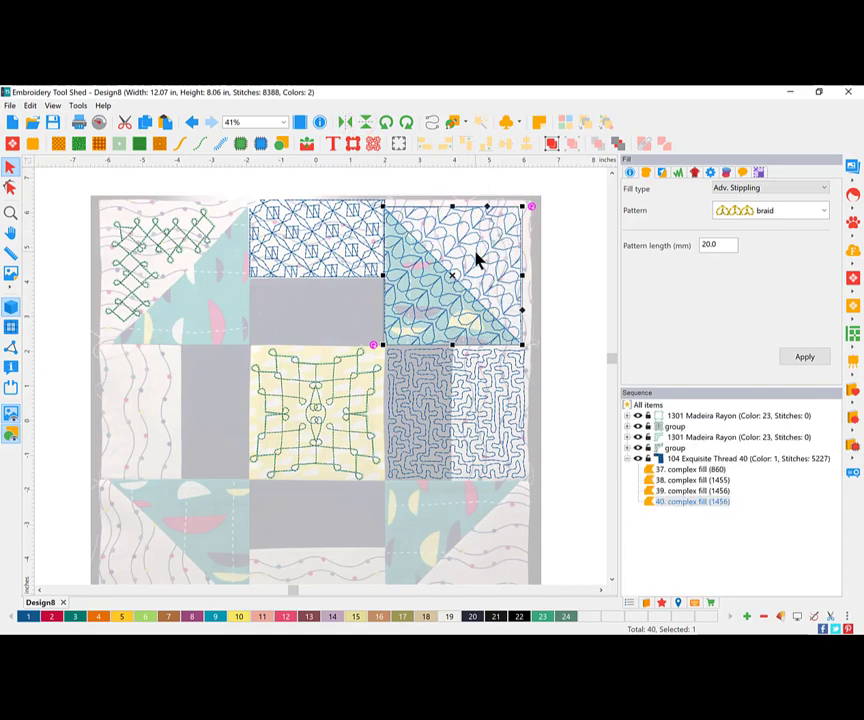
# - Switch the copied triangle to a capital_I stipple pattern, undo an accidental nudge, and deselect
pyautogui.click(99, 143)
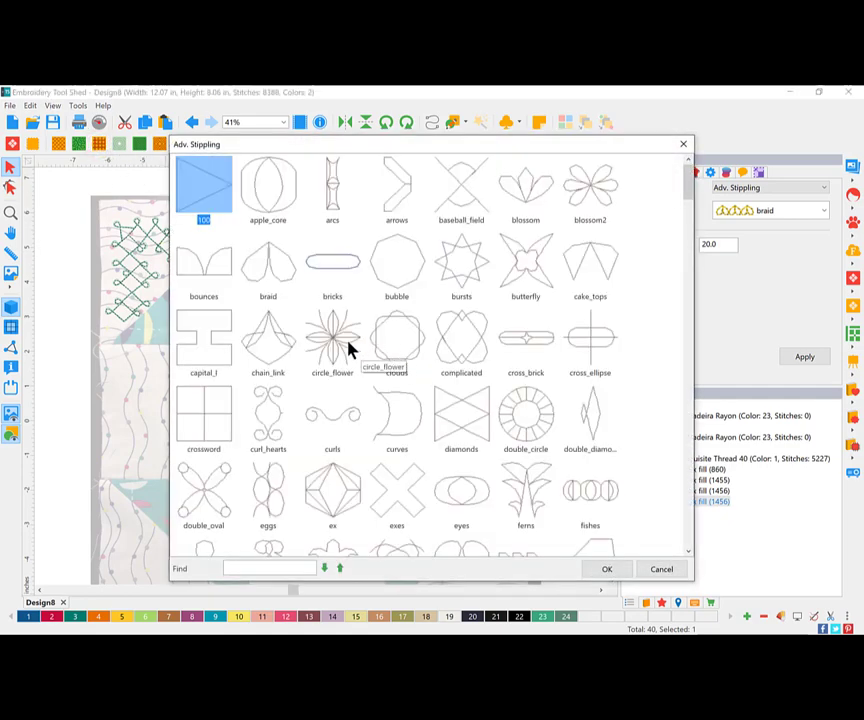
pyautogui.click(345, 345)
pyautogui.doubleClick(222, 357)
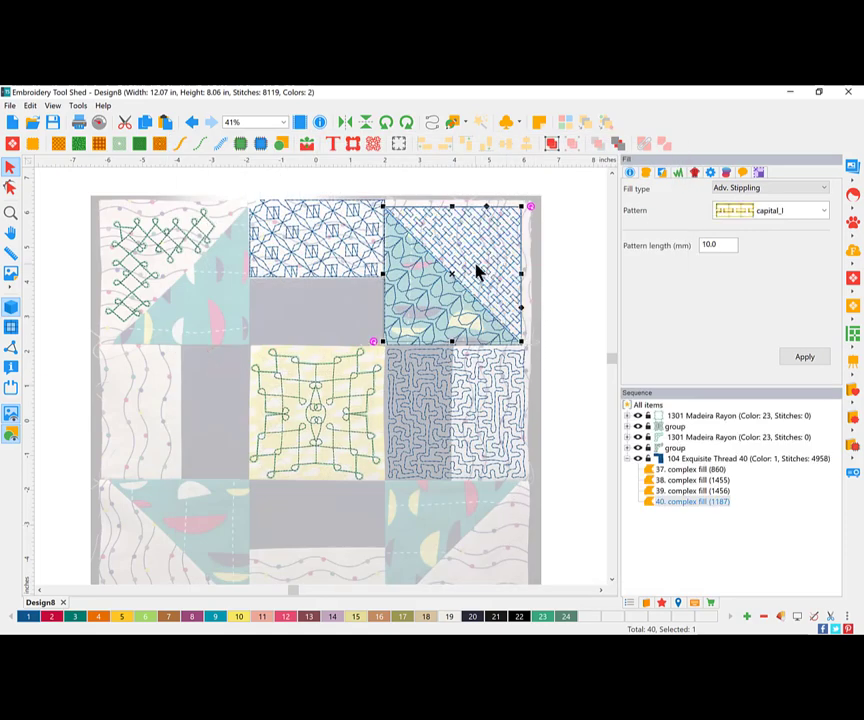
pyautogui.moveTo(477, 272)
pyautogui.mouseDown()
pyautogui.moveTo(484, 266)
pyautogui.moveTo(476, 266)
pyautogui.mouseUp()
pyautogui.hotkey('ctrl', 'z')
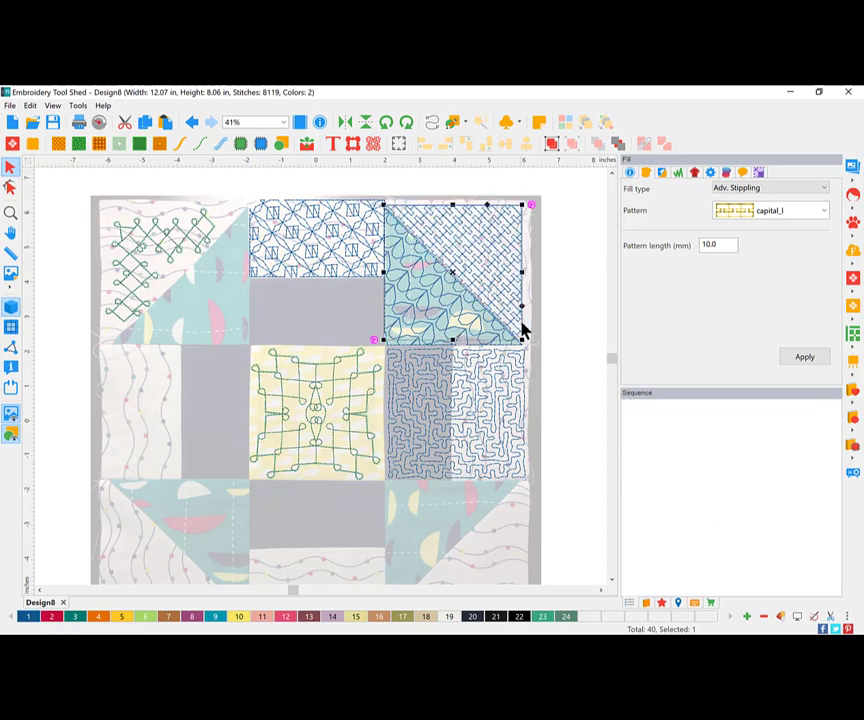
pyautogui.click(569, 303)
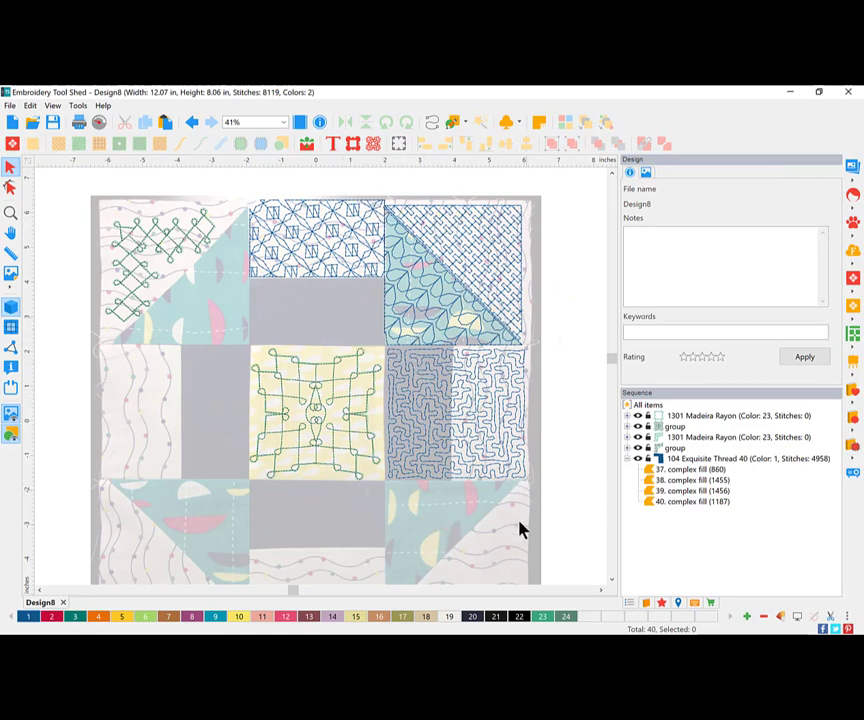
pyautogui.click(612, 585)
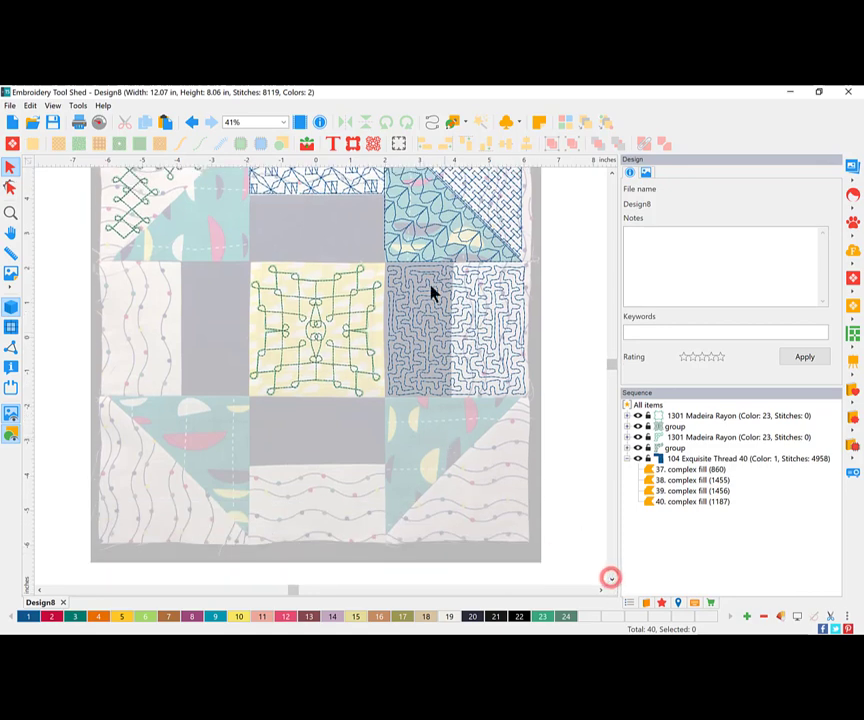
# - Draw a square rectangle outline over the quilt's bottom-right block
pyautogui.click(465, 123)
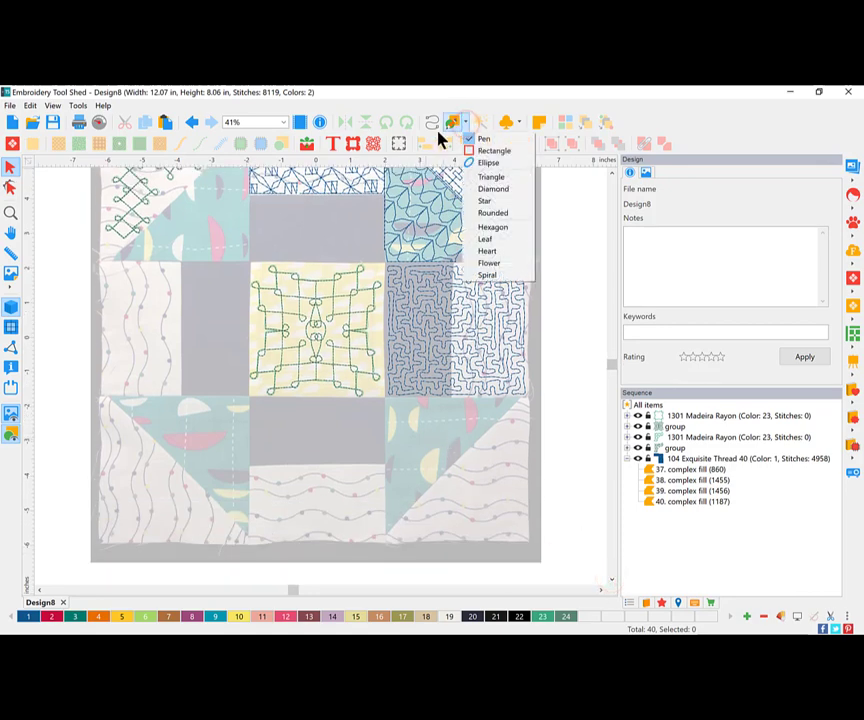
pyautogui.click(490, 150)
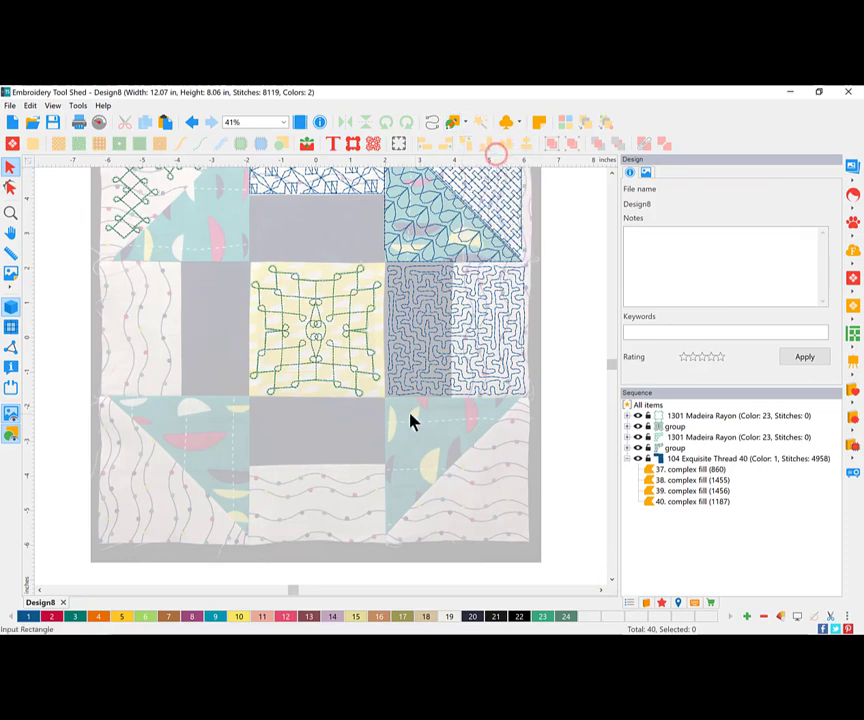
pyautogui.moveTo(381, 398)
pyautogui.mouseDown()
pyautogui.moveTo(511, 543)
pyautogui.moveTo(526, 549)
pyautogui.moveTo(528, 540)
pyautogui.mouseUp()
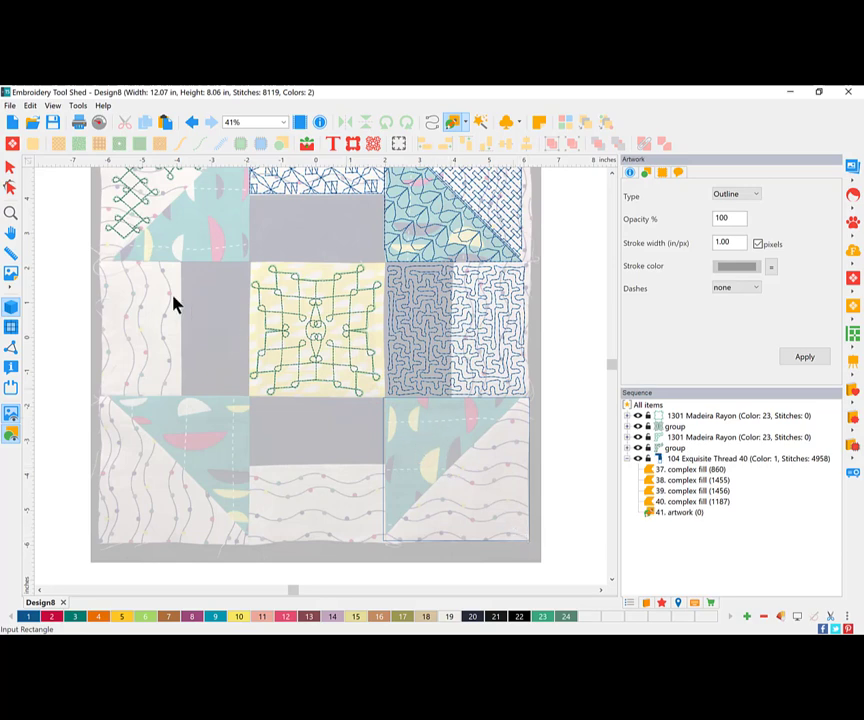
pyautogui.click(11, 168)
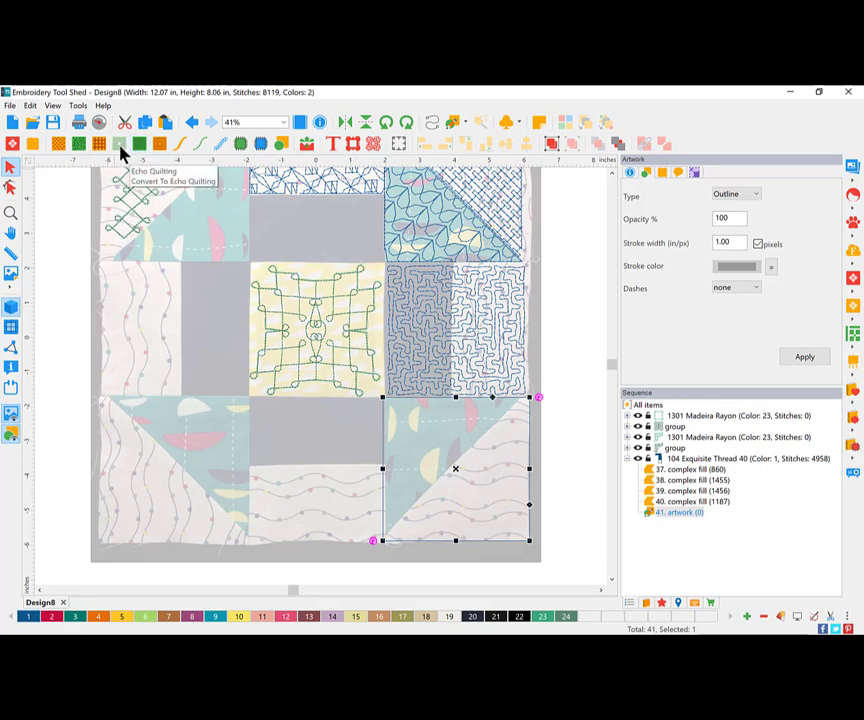
# - Give the bottom-right square a Shape fill with pattern 103 and 12.00 mm density
pyautogui.click(139, 145)
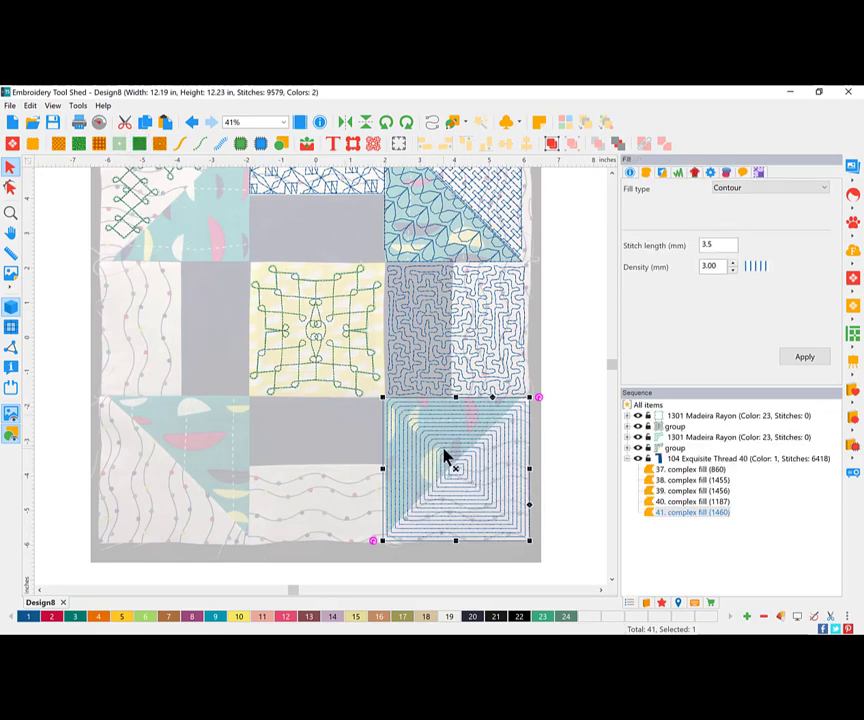
pyautogui.click(161, 145)
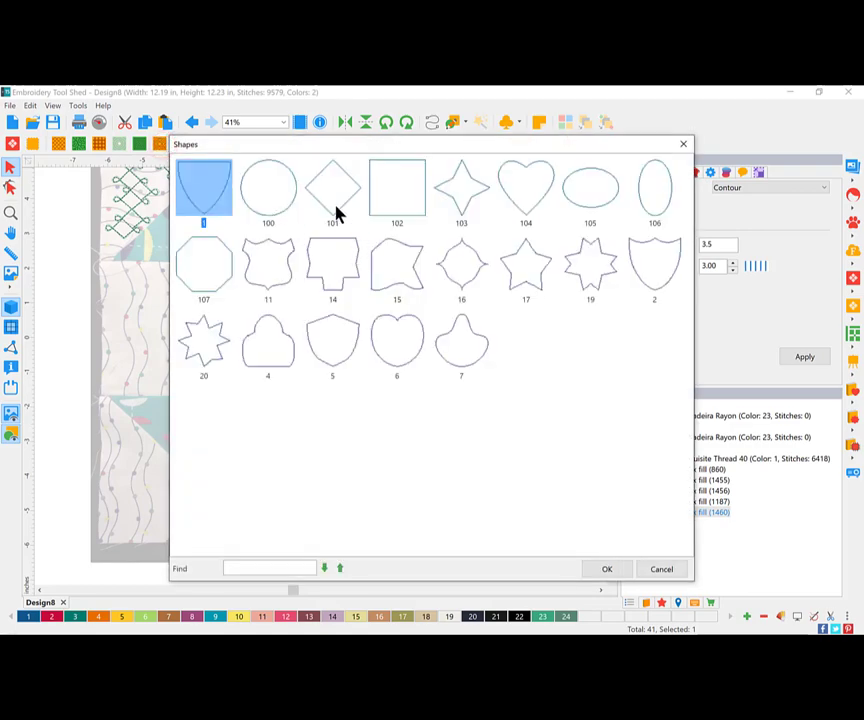
pyautogui.click(322, 210)
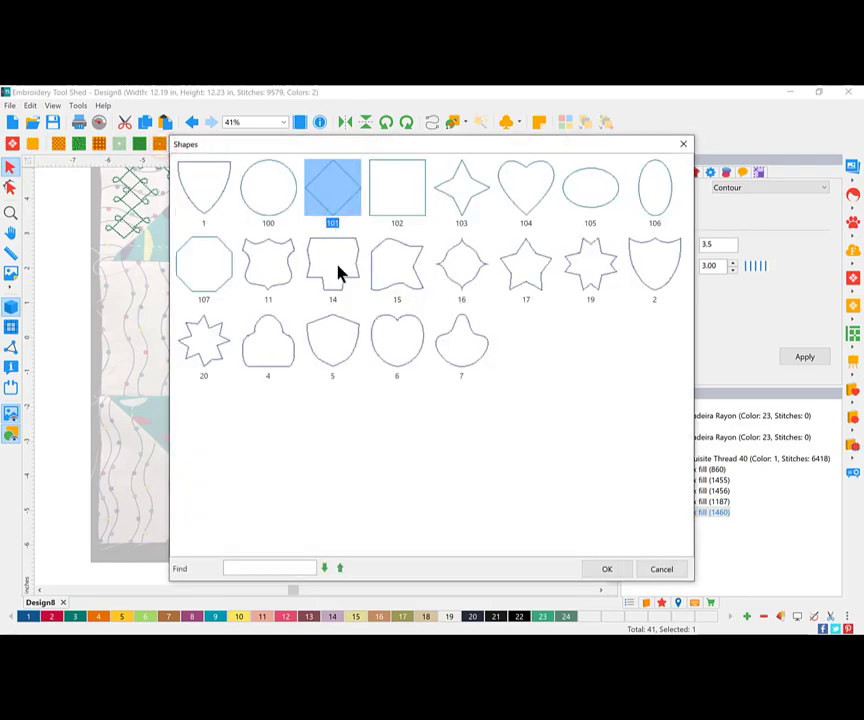
pyautogui.doubleClick(451, 205)
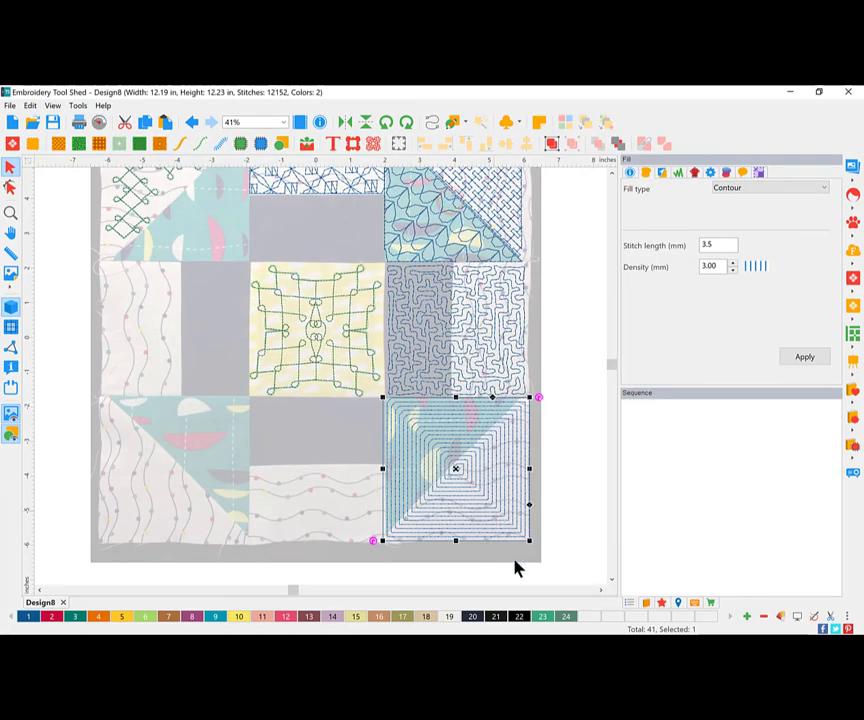
pyautogui.doubleClick(716, 267)
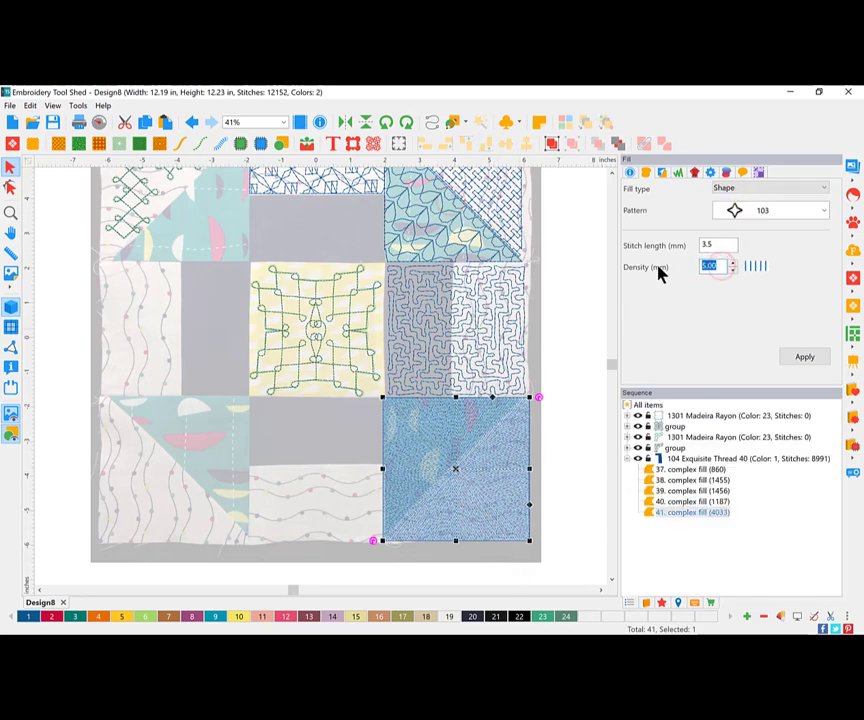
pyautogui.write('12')
pyautogui.click(805, 358)
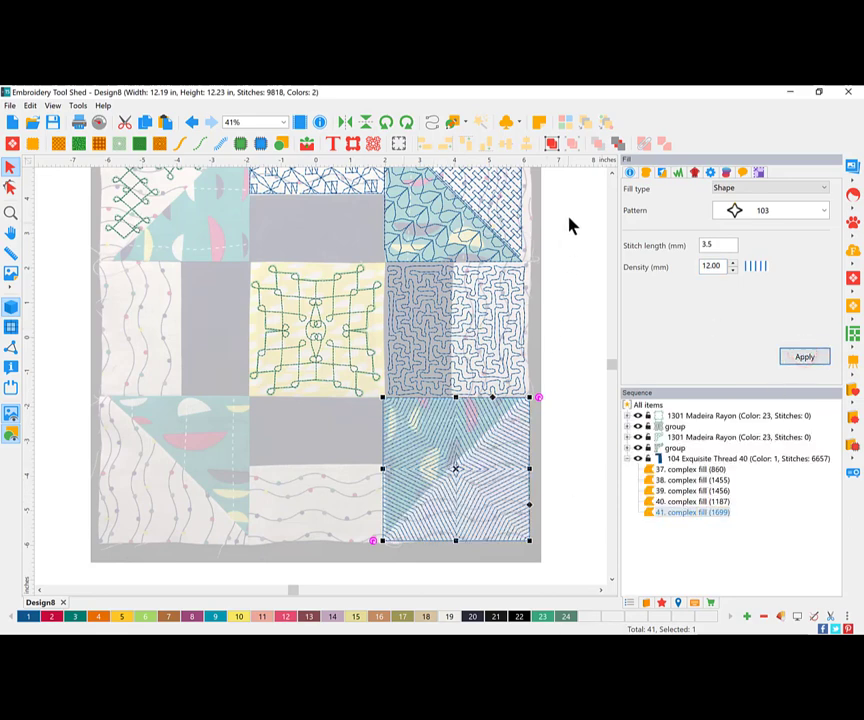
# - Regenerate the upper triangle's capital_I fill with its angle line swung to the top edge
pyautogui.scroll(1, 604, 186)
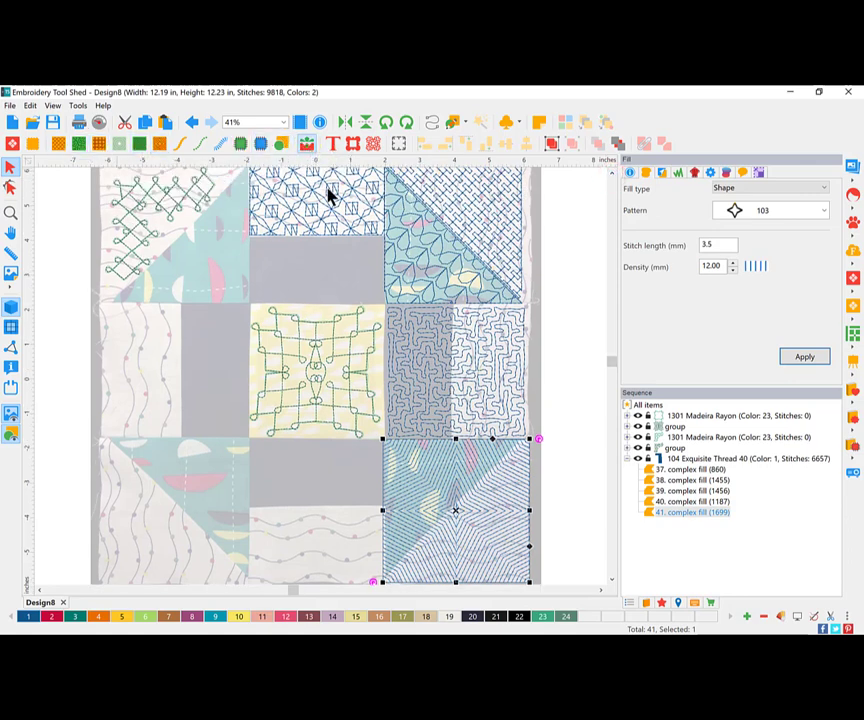
pyautogui.scroll(1, 612, 184)
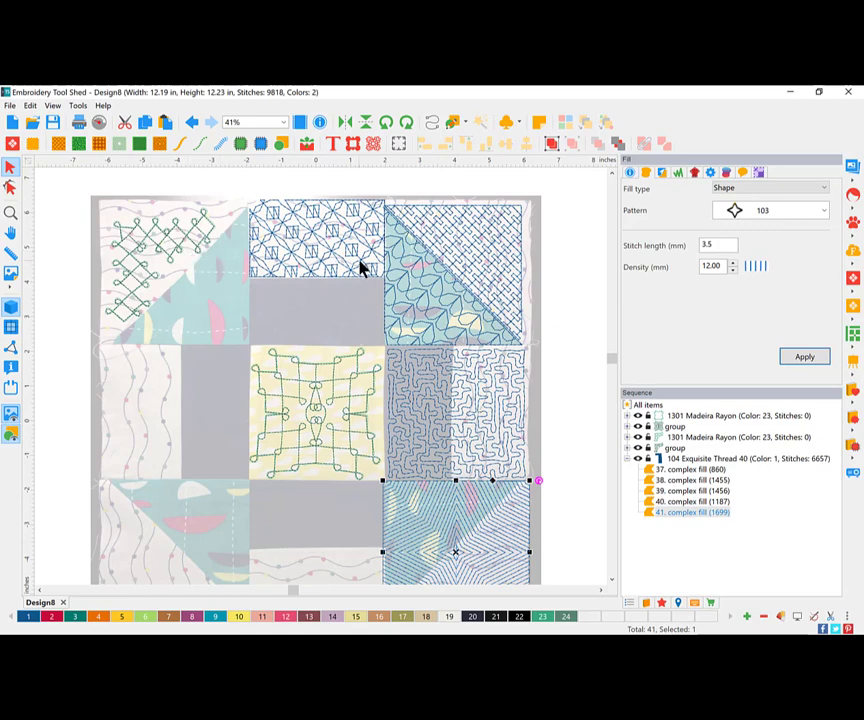
pyautogui.click(480, 260)
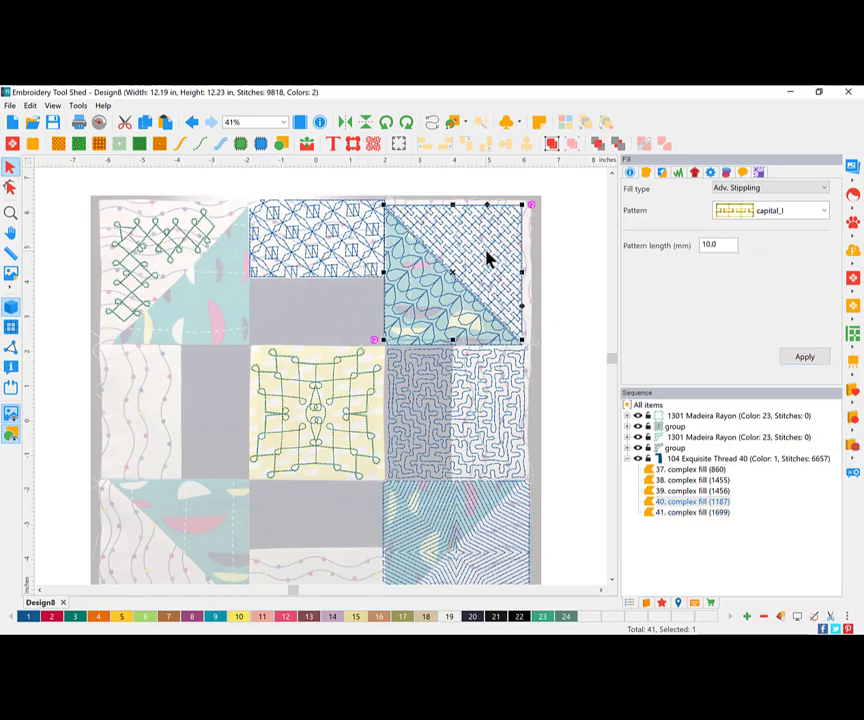
pyautogui.click(11, 190)
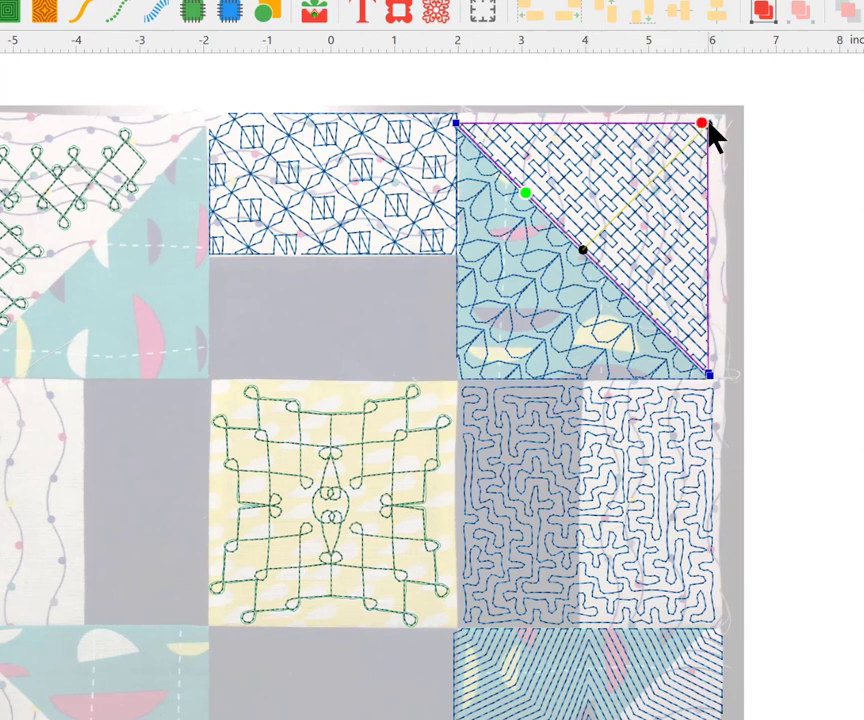
pyautogui.moveTo(702, 122); pyautogui.dragTo(688, 238)
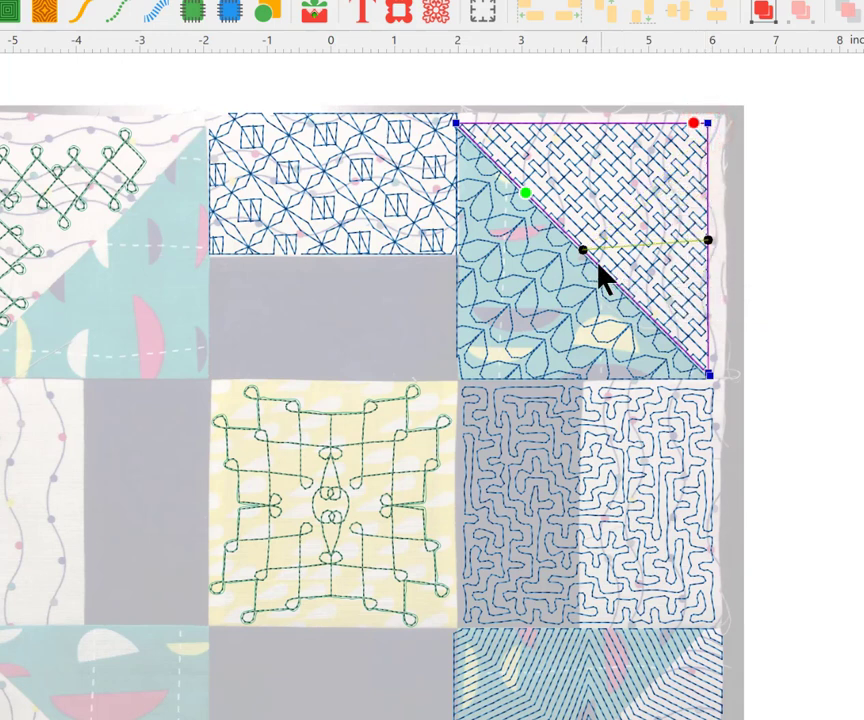
pyautogui.moveTo(581, 248); pyautogui.dragTo(465, 125)
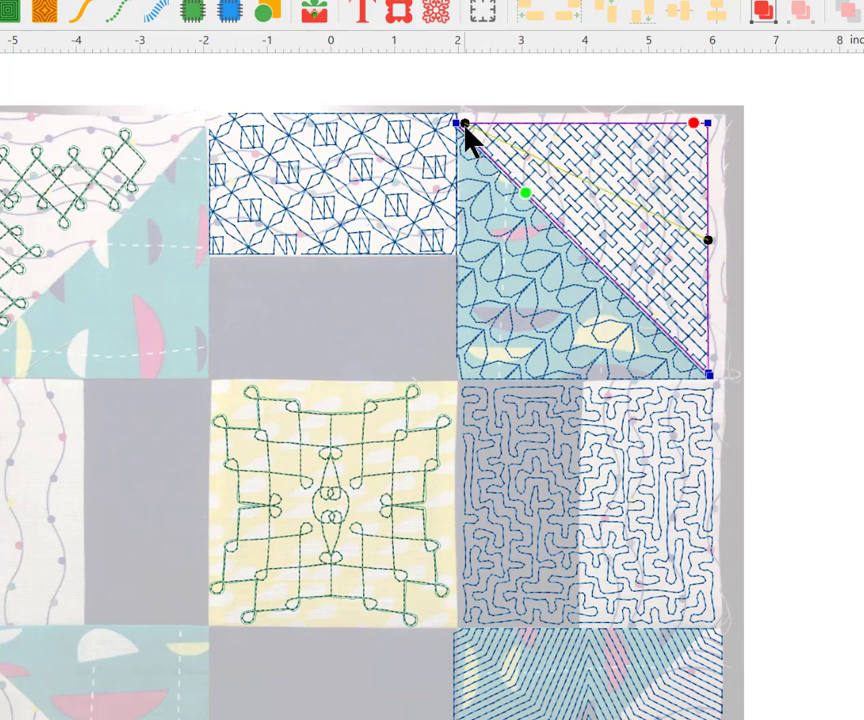
pyautogui.rightClick(465, 127)
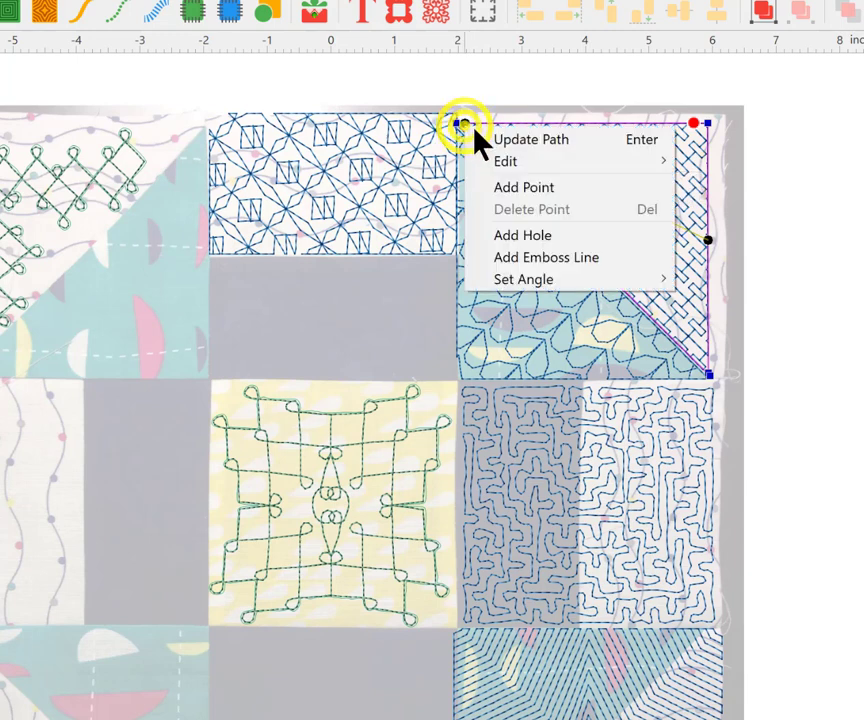
pyautogui.click(559, 150)
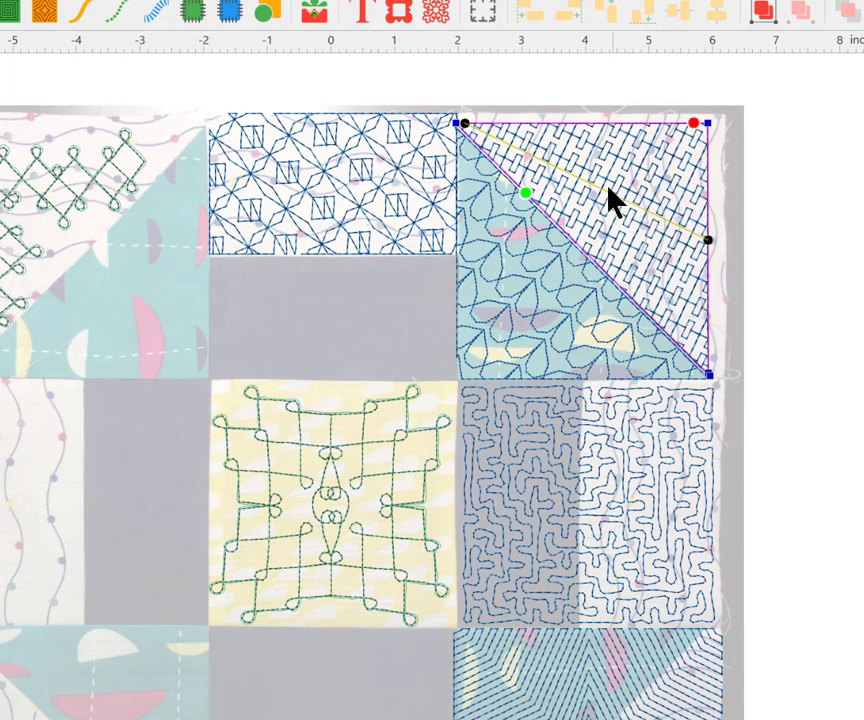
# - Regenerate the top-middle motif 138 fill along a new, nearly vertical stitch angle
pyautogui.click(389, 187)
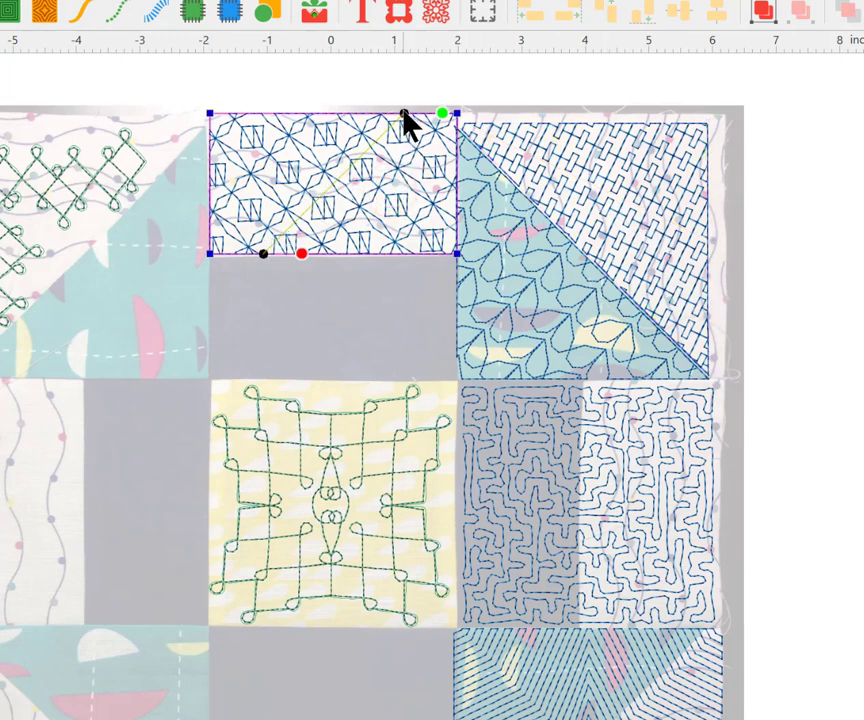
pyautogui.moveTo(404, 113); pyautogui.dragTo(311, 113)
pyautogui.moveTo(257, 258); pyautogui.dragTo(333, 257)
pyautogui.rightClick(332, 258)
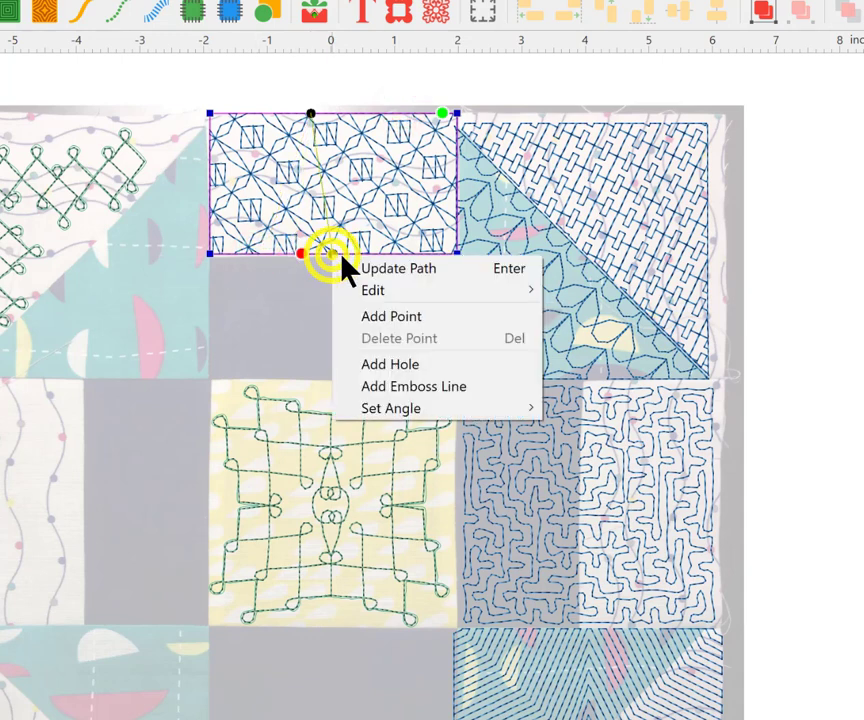
pyautogui.click(422, 270)
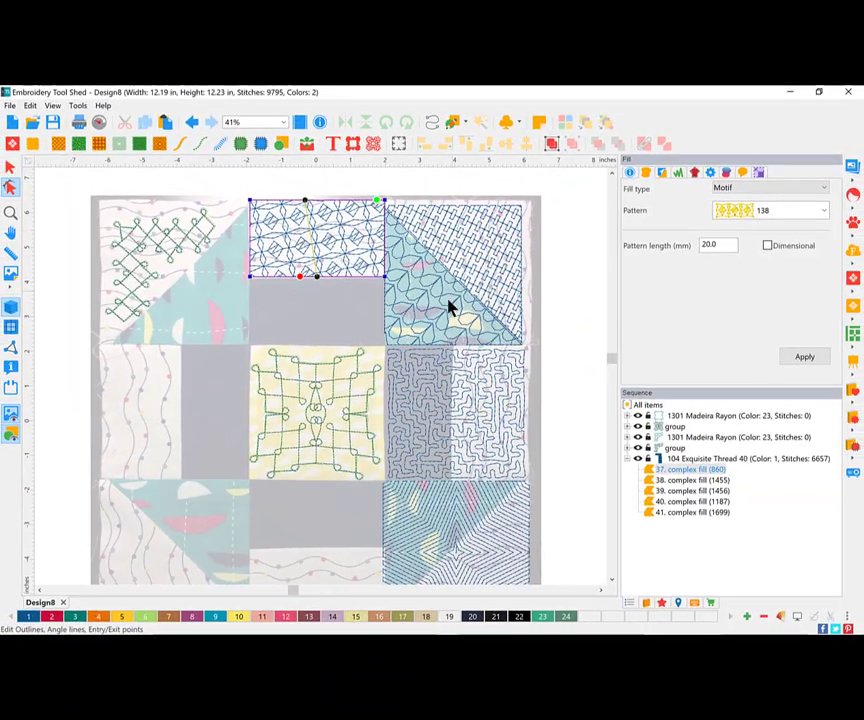
pyautogui.click(10, 167)
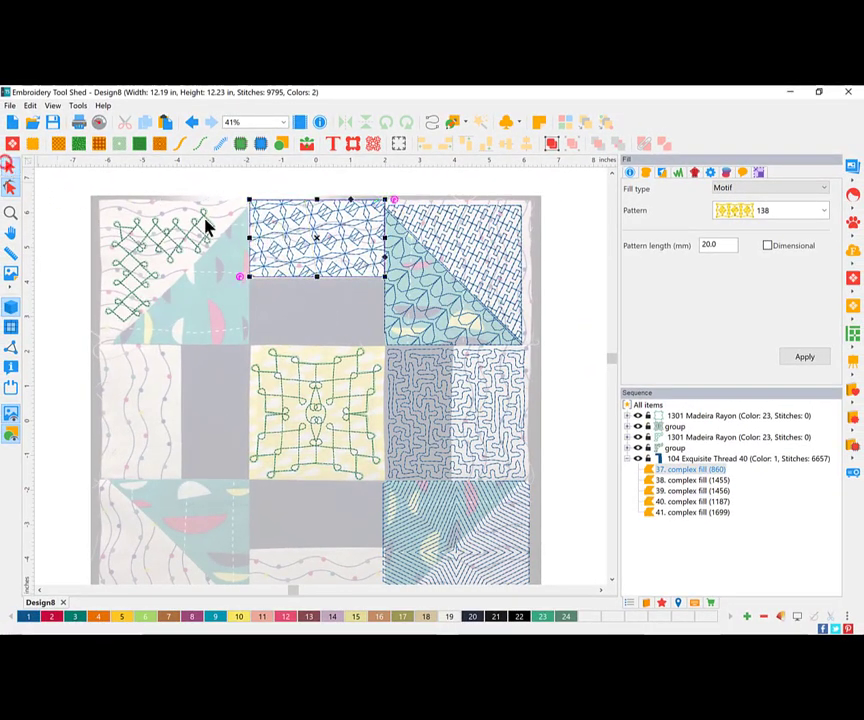
pyautogui.click(10, 107)
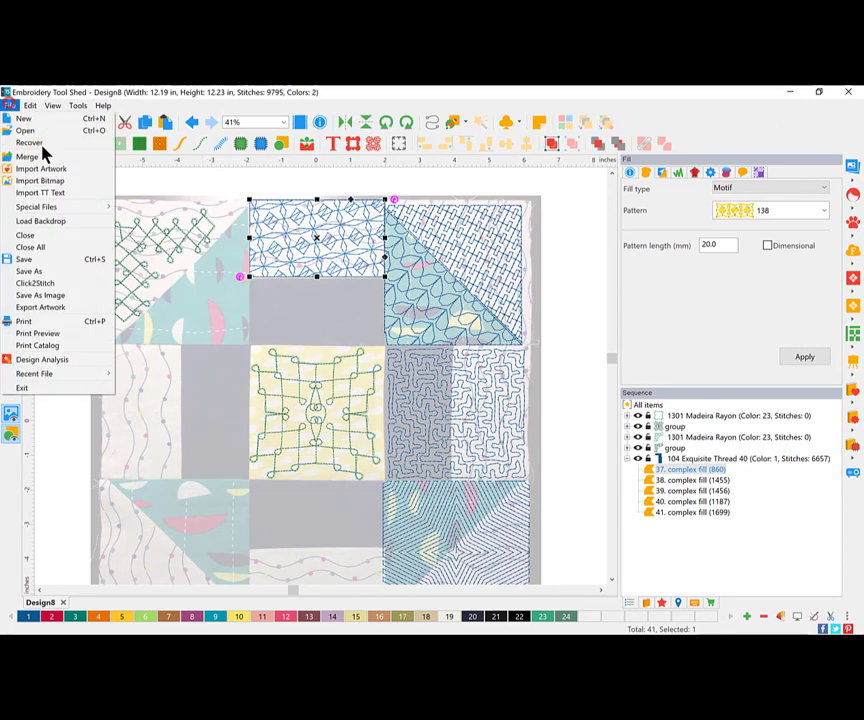
pyautogui.click(40, 272)
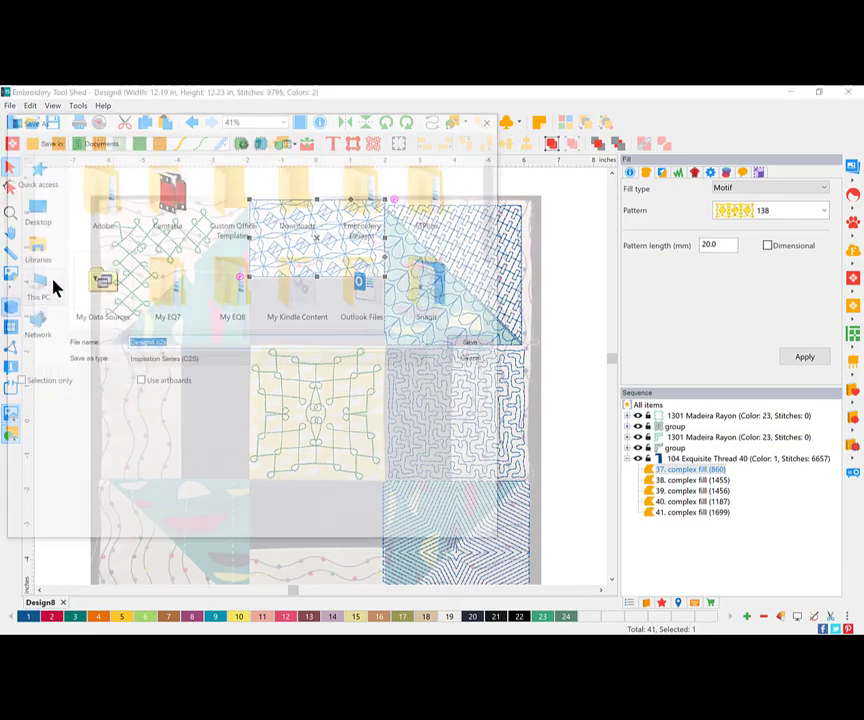
pyautogui.click(31, 390)
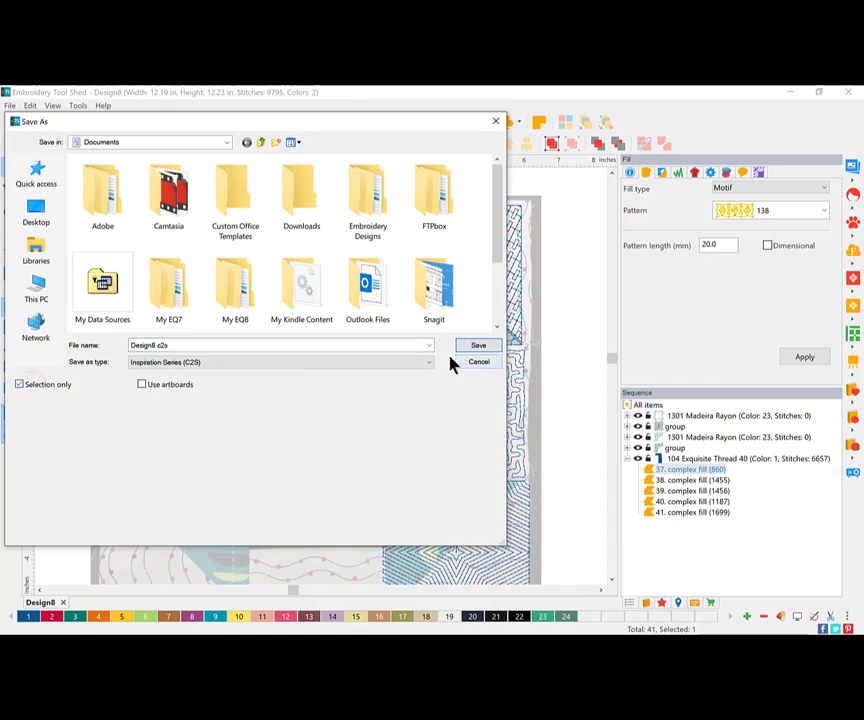
pyautogui.click(477, 364)
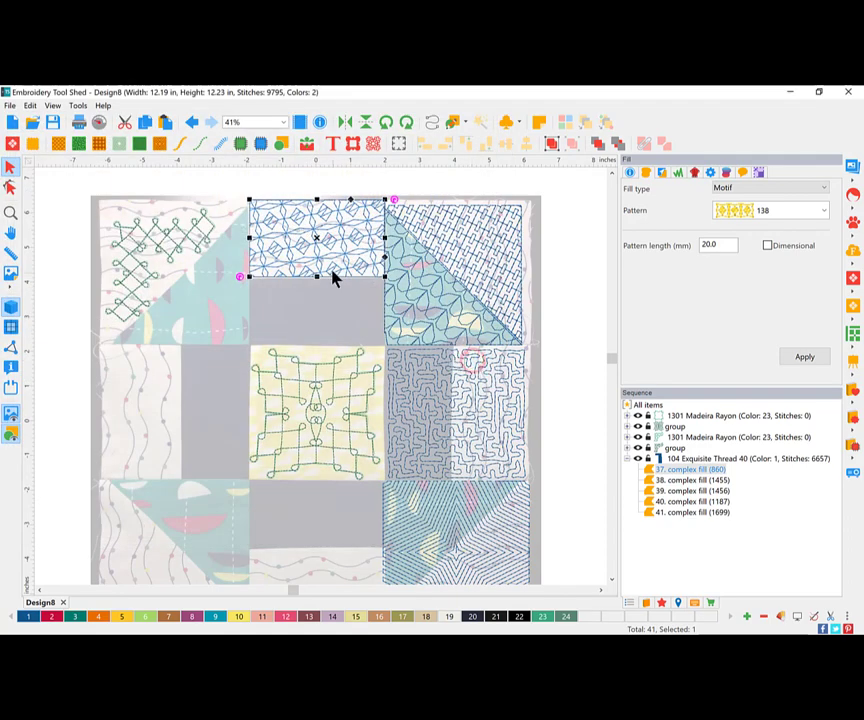
pyautogui.click(405, 262)
pyautogui.click(482, 248)
pyautogui.keyDown('ctrl'); pyautogui.click(482, 247); pyautogui.keyUp('ctrl')
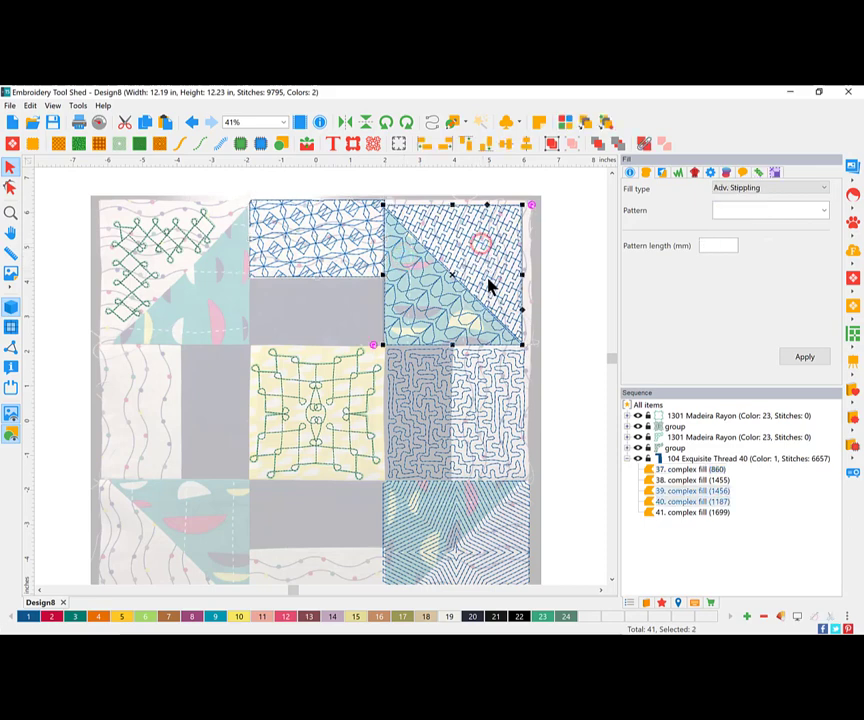
pyautogui.click(291, 181)
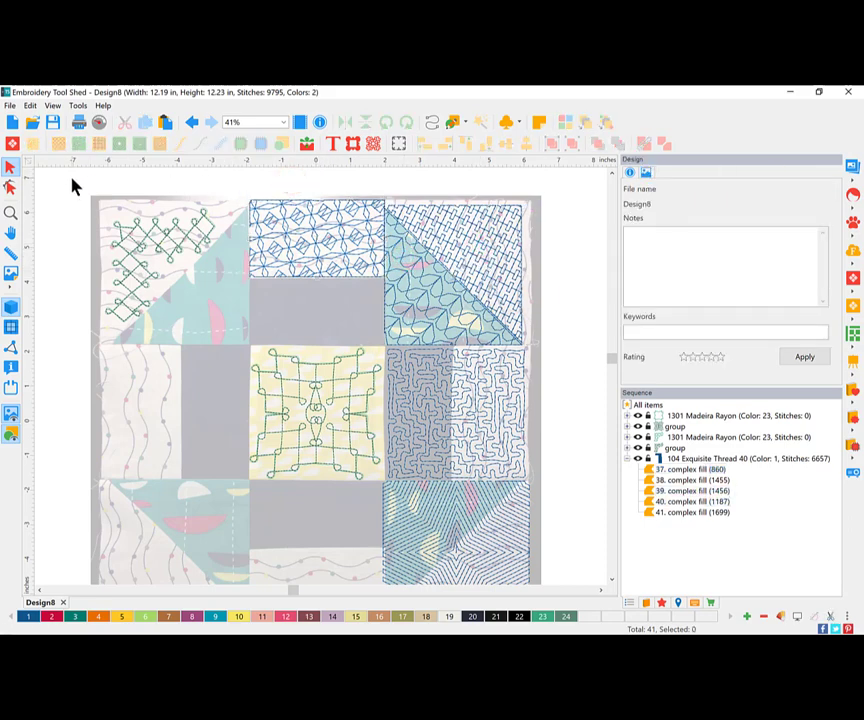
pyautogui.moveTo(72, 180); pyautogui.dragTo(552, 363)
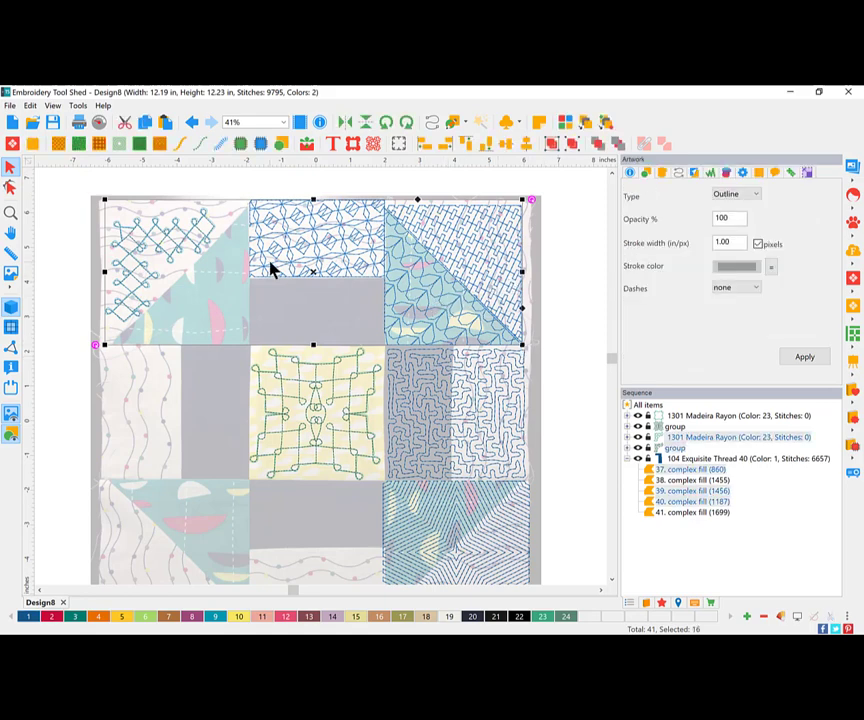
pyautogui.click(9, 105)
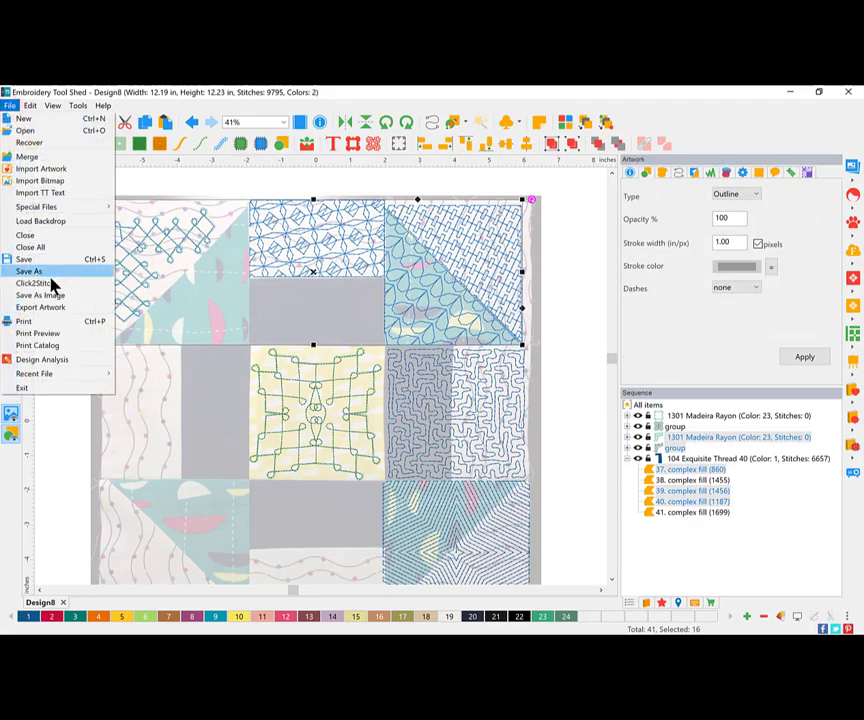
pyautogui.click(42, 270)
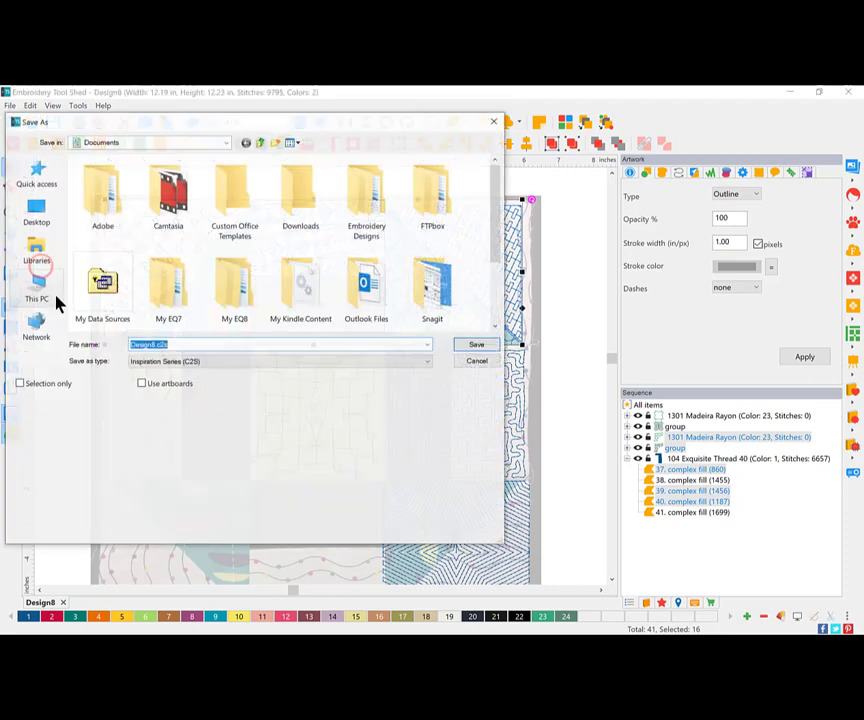
pyautogui.click(48, 385)
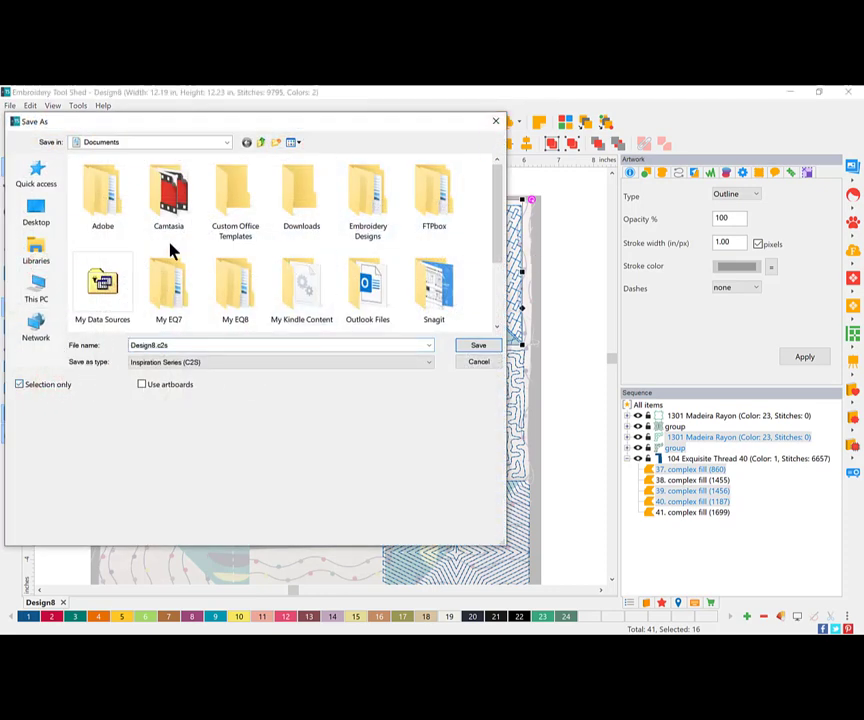
pyautogui.click(484, 362)
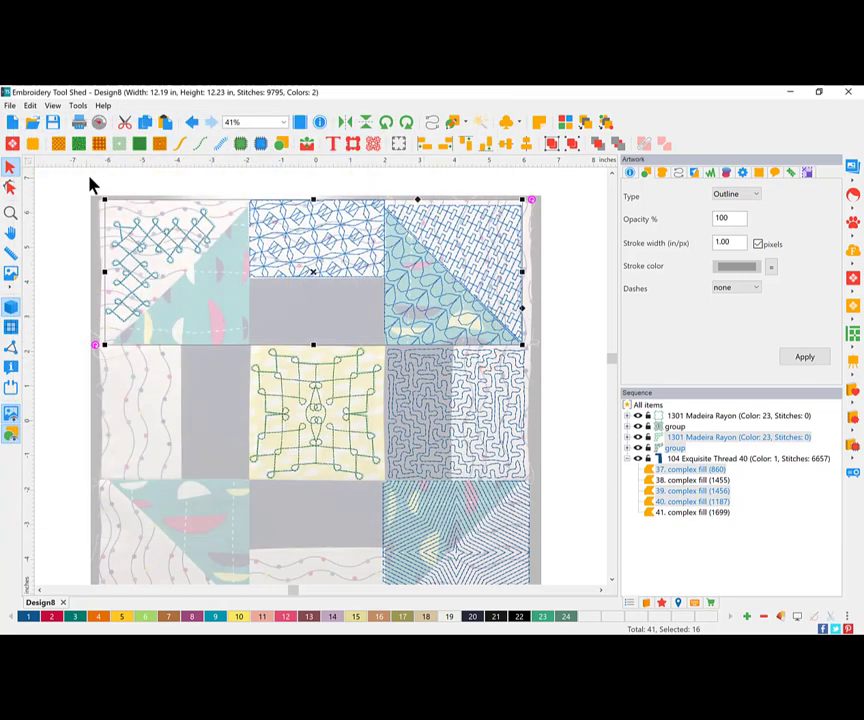
pyautogui.click(99, 122)
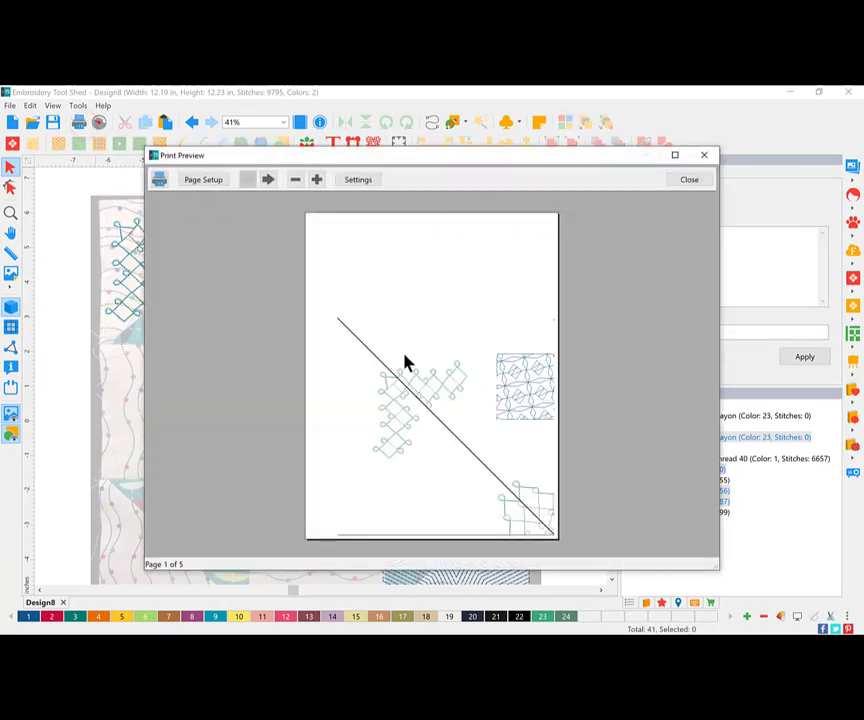
pyautogui.click(268, 181)
pyautogui.click(268, 181)
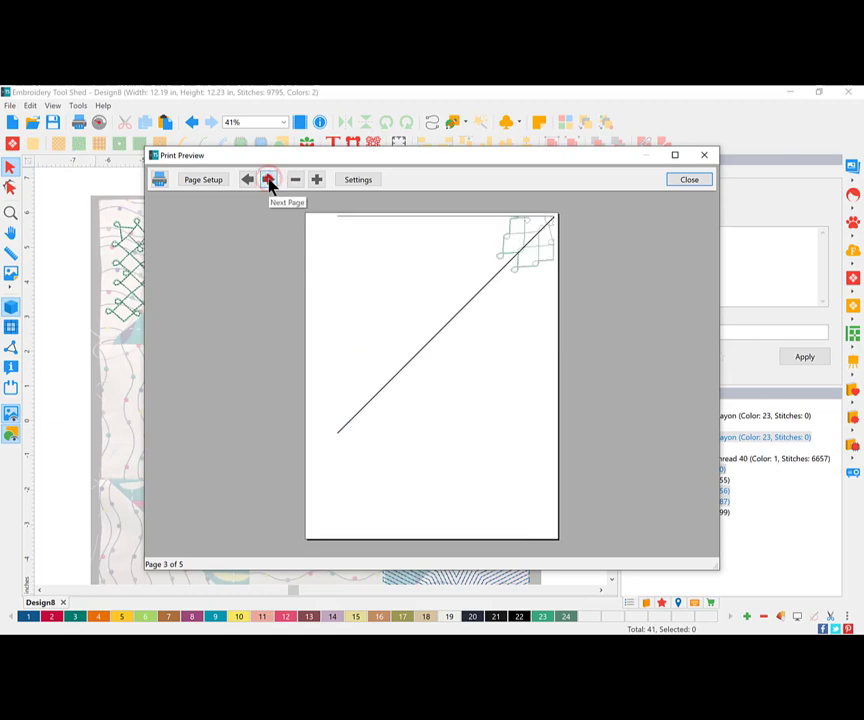
pyautogui.click(268, 181)
pyautogui.click(268, 181)
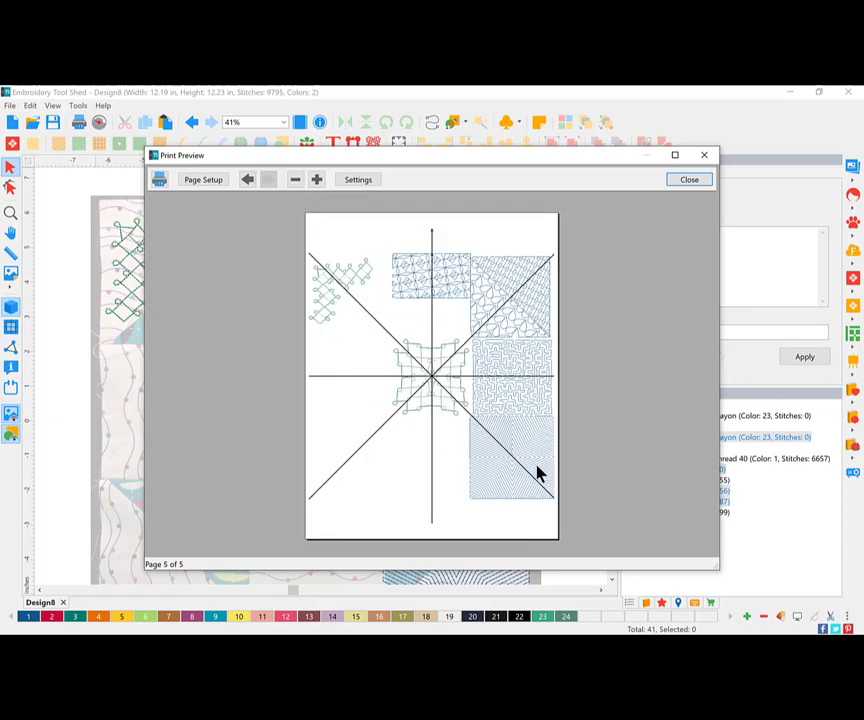
pyautogui.click(686, 181)
pyautogui.click(567, 276)
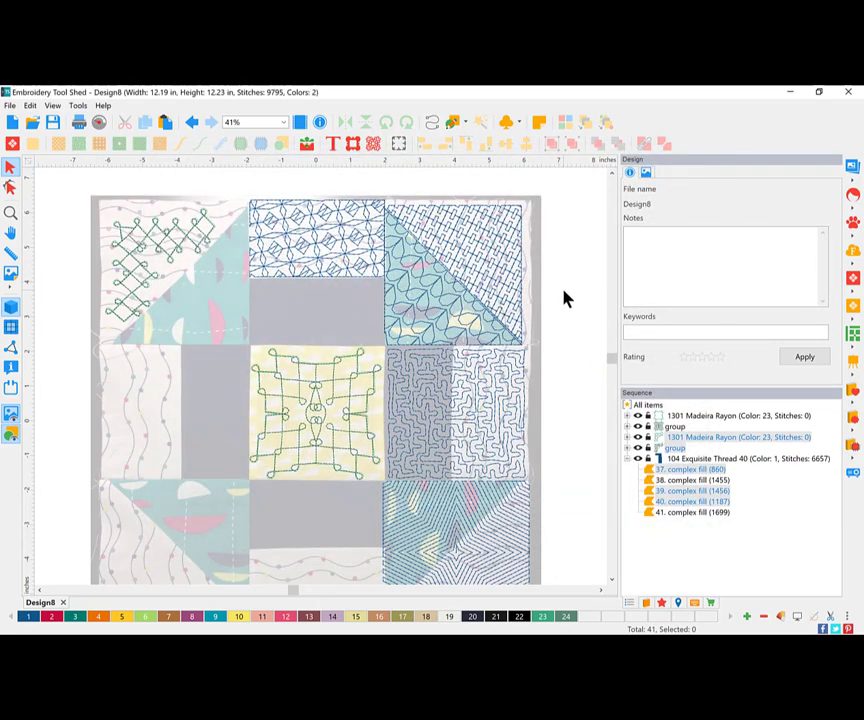